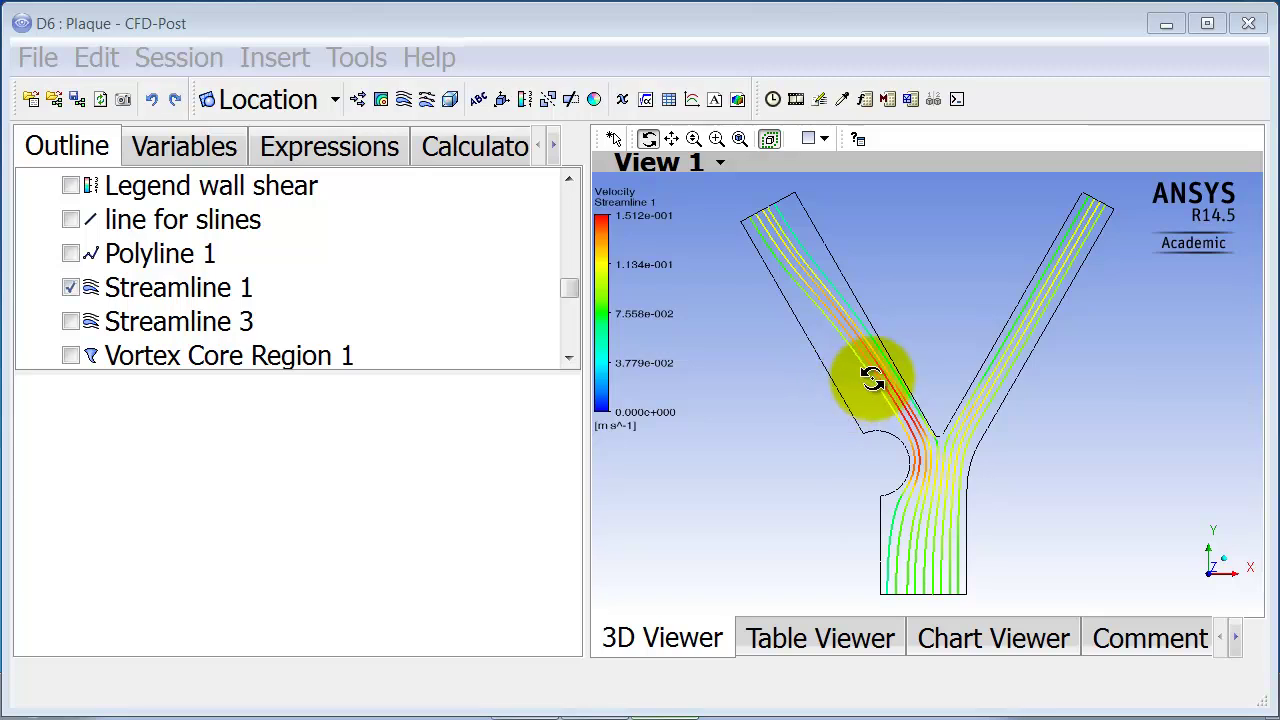
Display 'line for slines', review its Point 1 and Point 2 coordinates, and hide Streamline 1.
{"action": "left_click_drag", "start_coordinate": [569, 290], "coordinate": [570, 276]}
{"action": "left_click", "coordinate": [71, 322]}
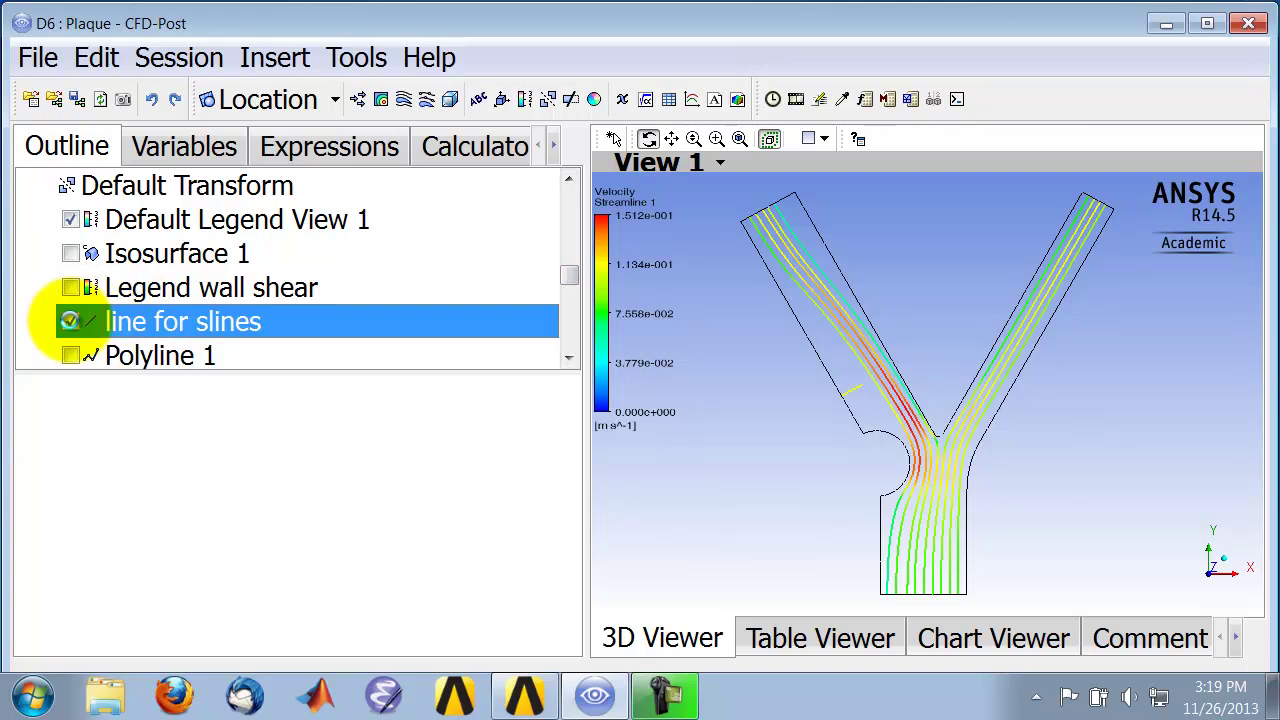
{"action": "double_click", "coordinate": [186, 327]}
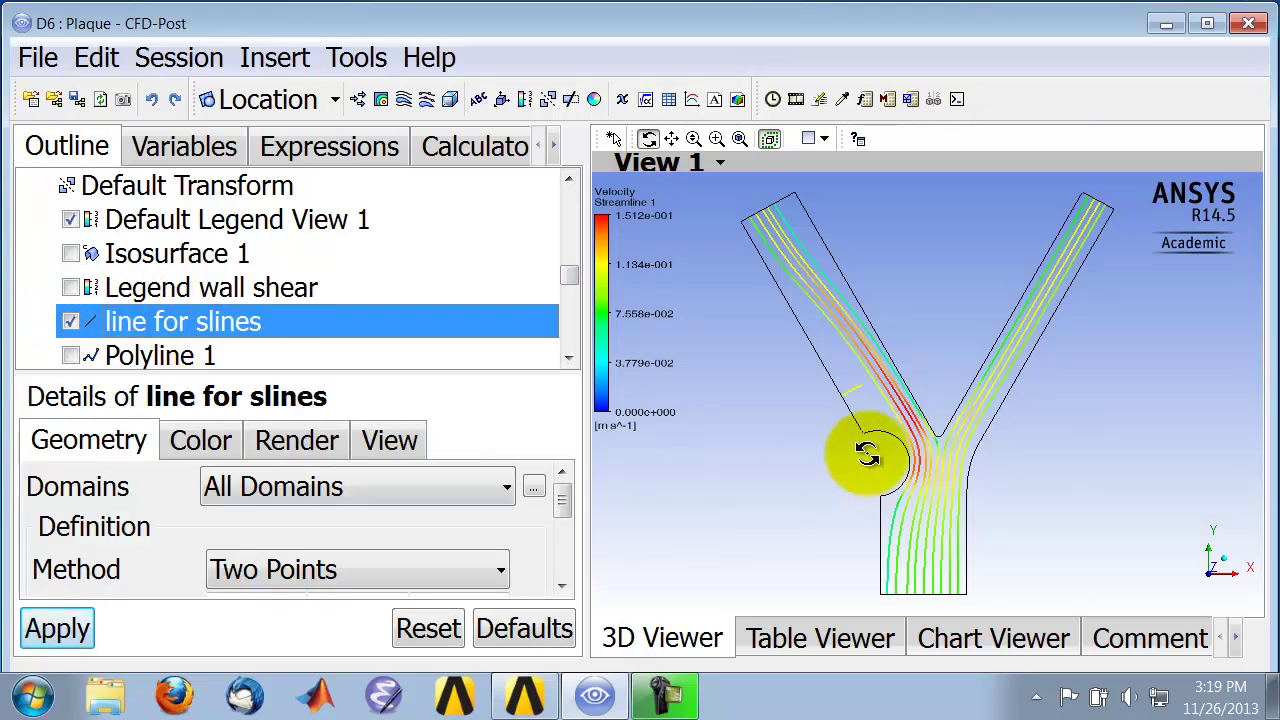
{"action": "left_click_drag", "start_coordinate": [562, 508], "coordinate": [563, 520]}
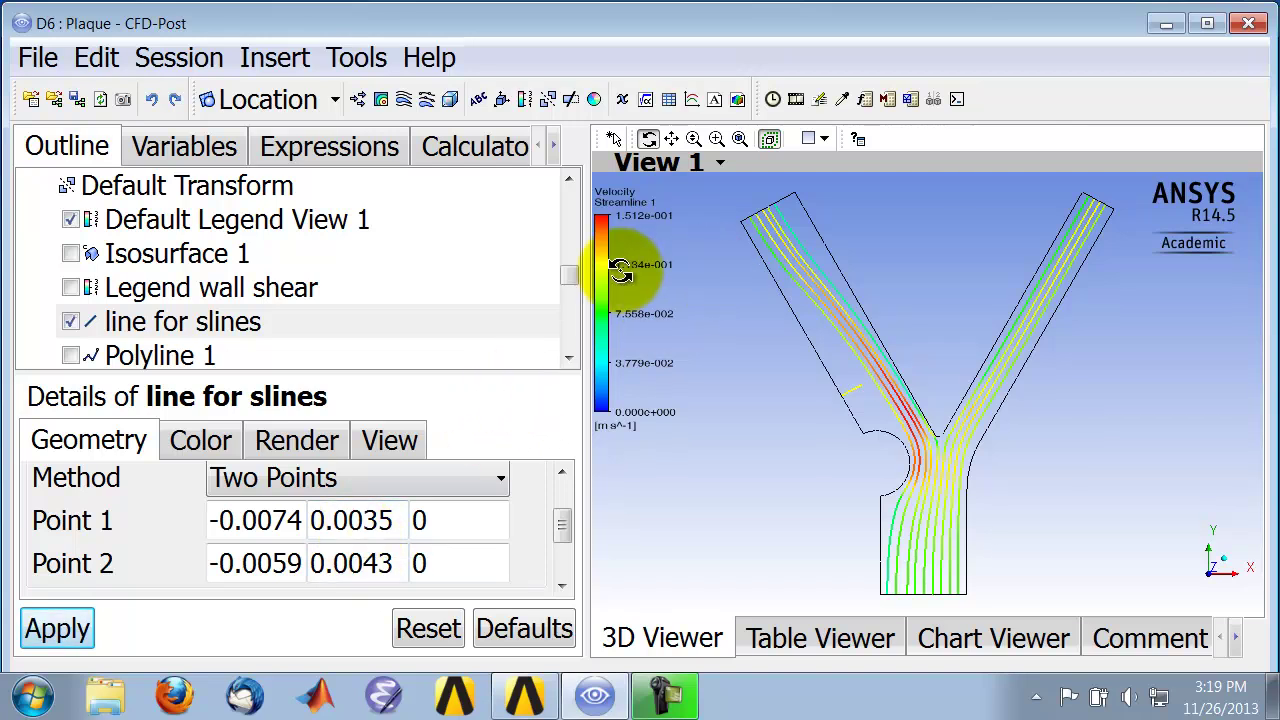
{"action": "left_click_drag", "start_coordinate": [576, 279], "coordinate": [571, 263]}
{"action": "left_click", "coordinate": [71, 356]}
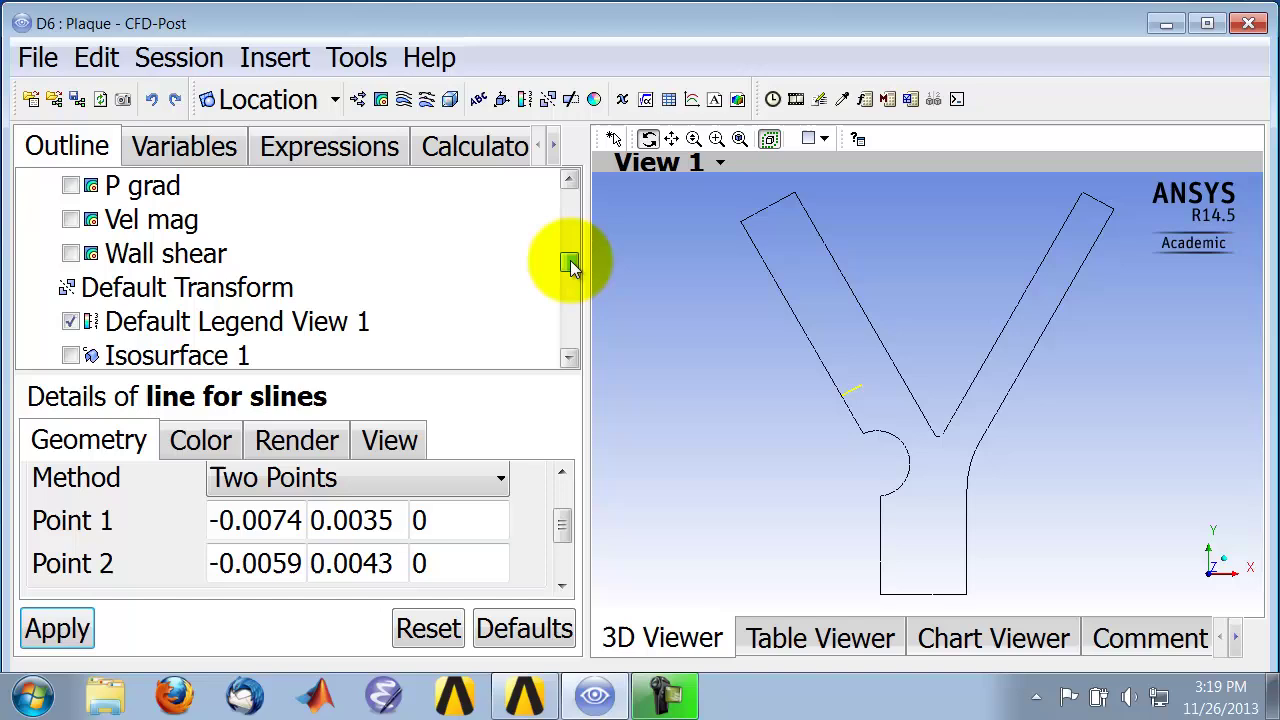
Show the Vel mag contour and probe the slow-flow point near the left branch wall.
{"action": "left_click", "coordinate": [70, 220]}
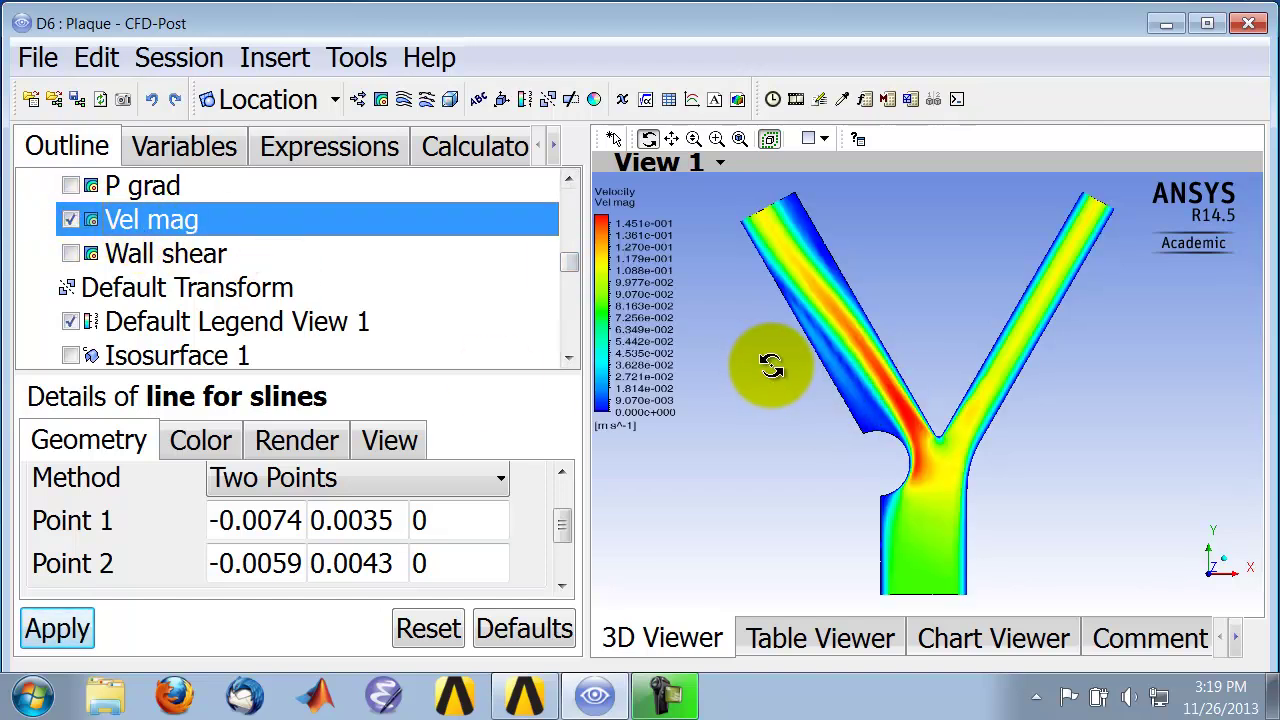
{"action": "left_click", "coordinate": [887, 403]}
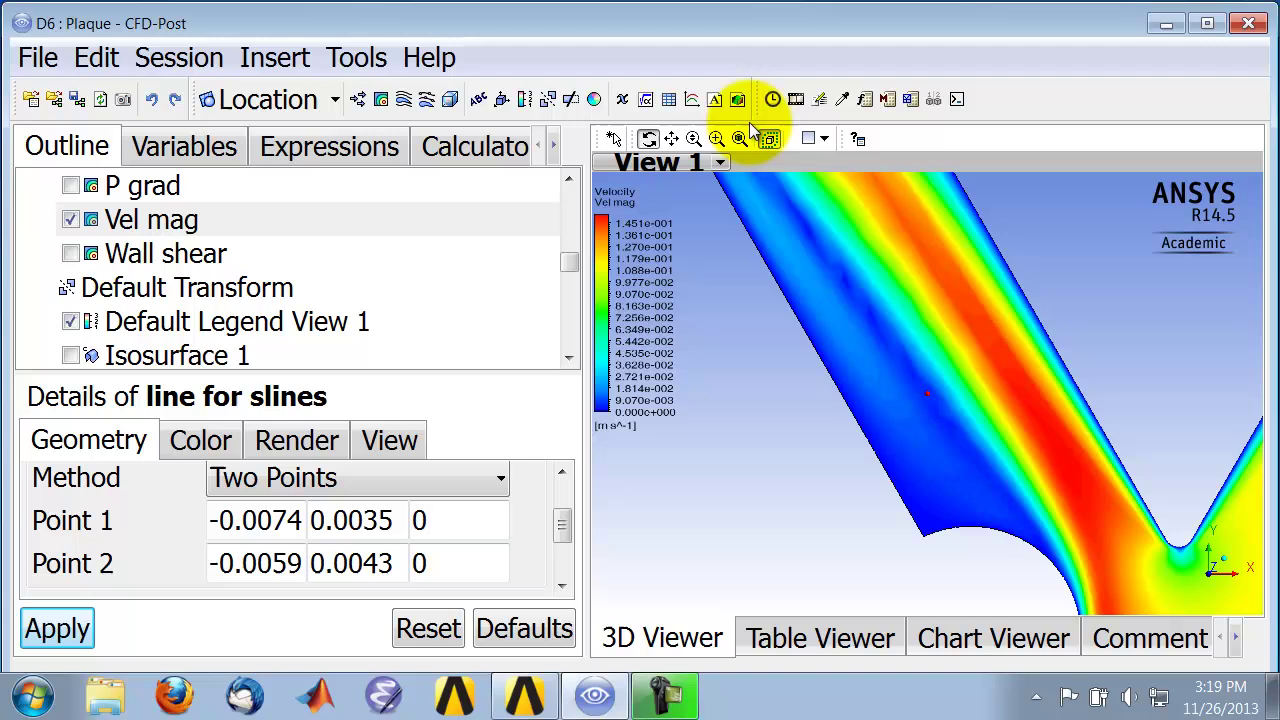
{"action": "left_click", "coordinate": [843, 100]}
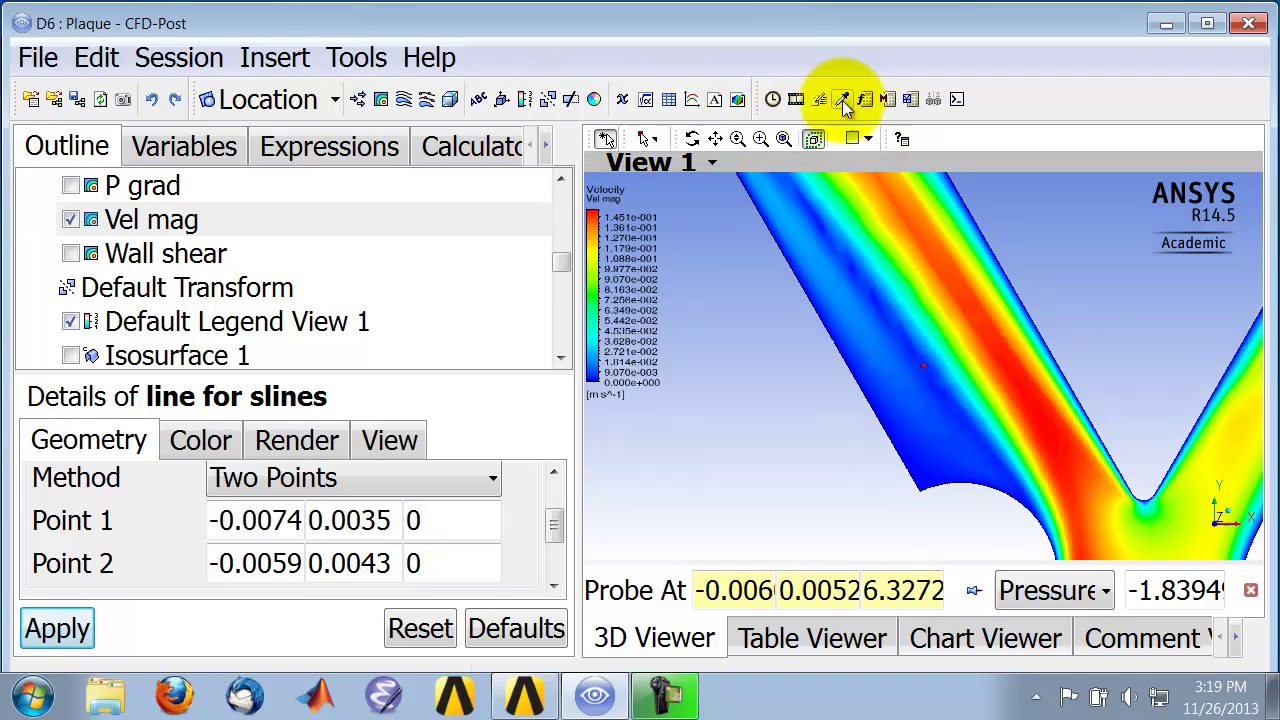
{"action": "left_click", "coordinate": [863, 387]}
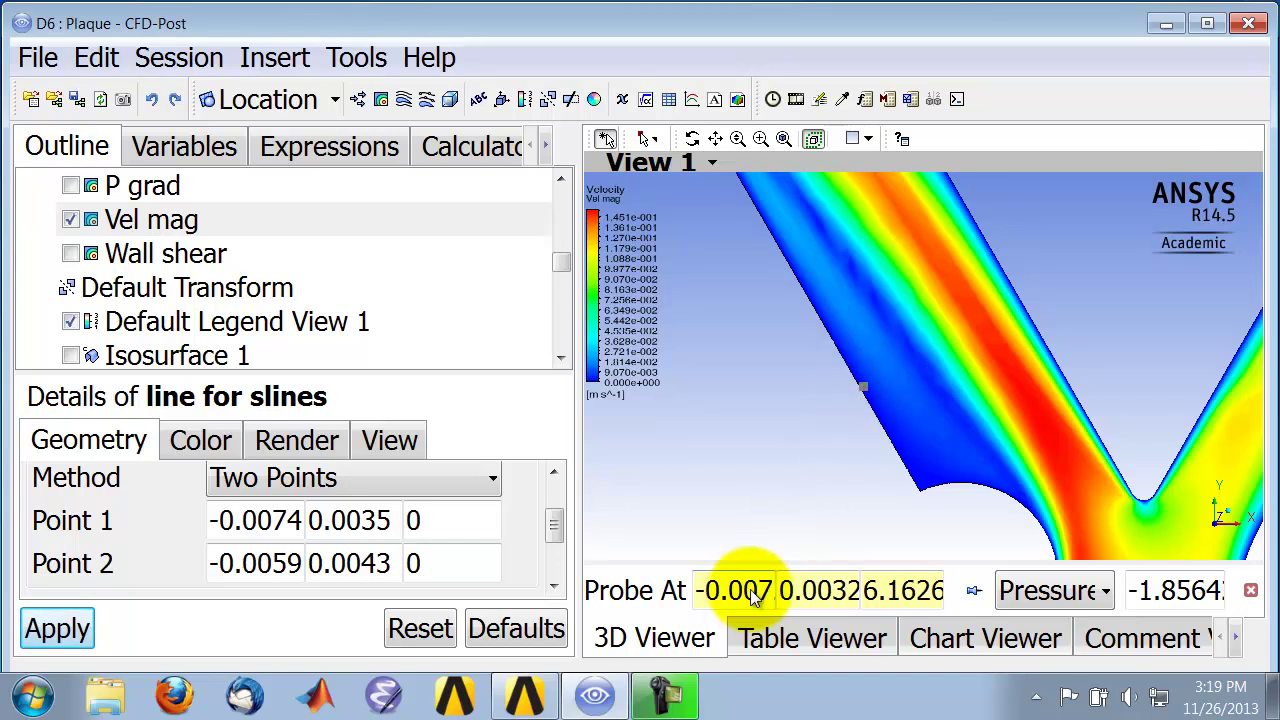
{"action": "left_click_drag", "start_coordinate": [745, 592], "coordinate": [818, 591]}
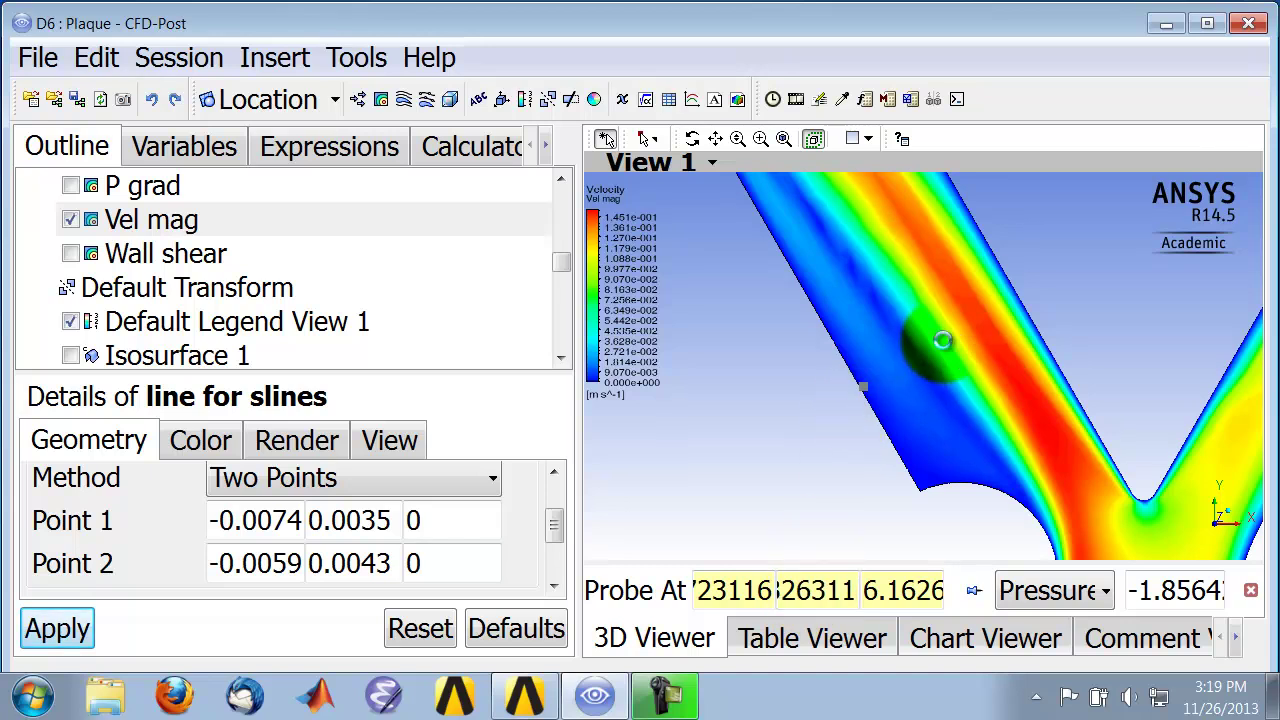
{"action": "left_click", "coordinate": [900, 588]}
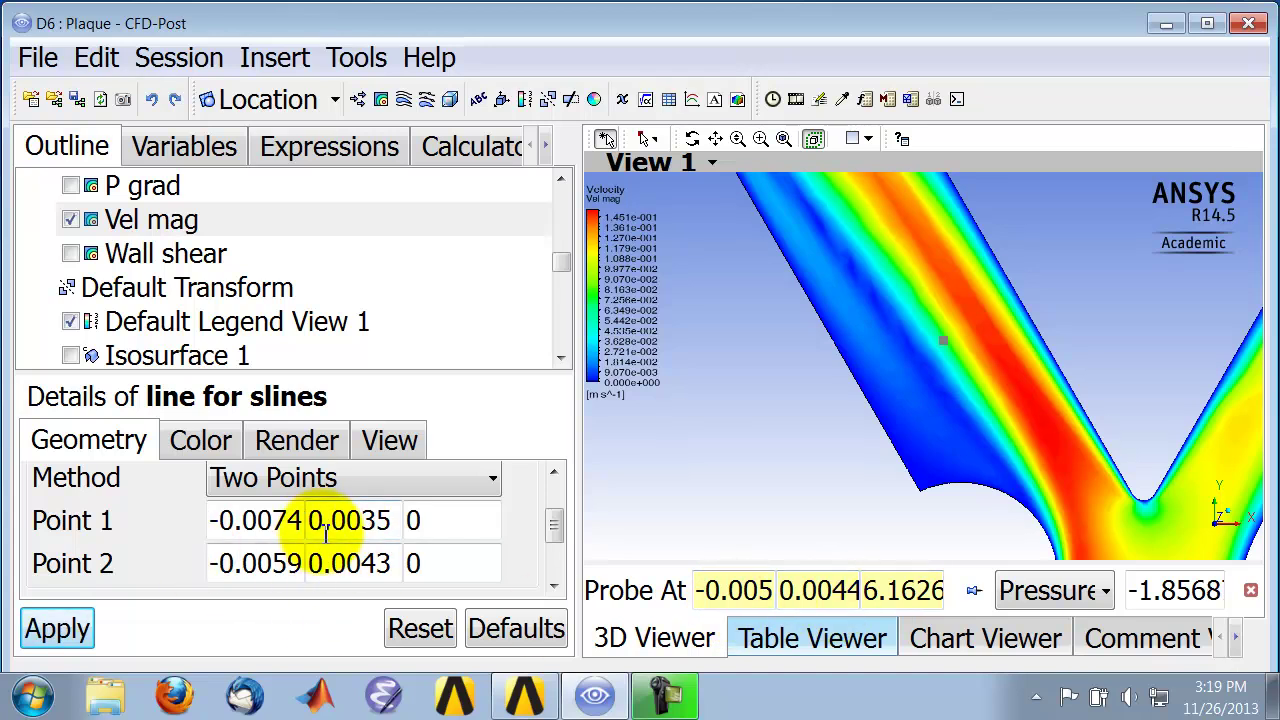
{"action": "left_click", "coordinate": [1252, 593]}
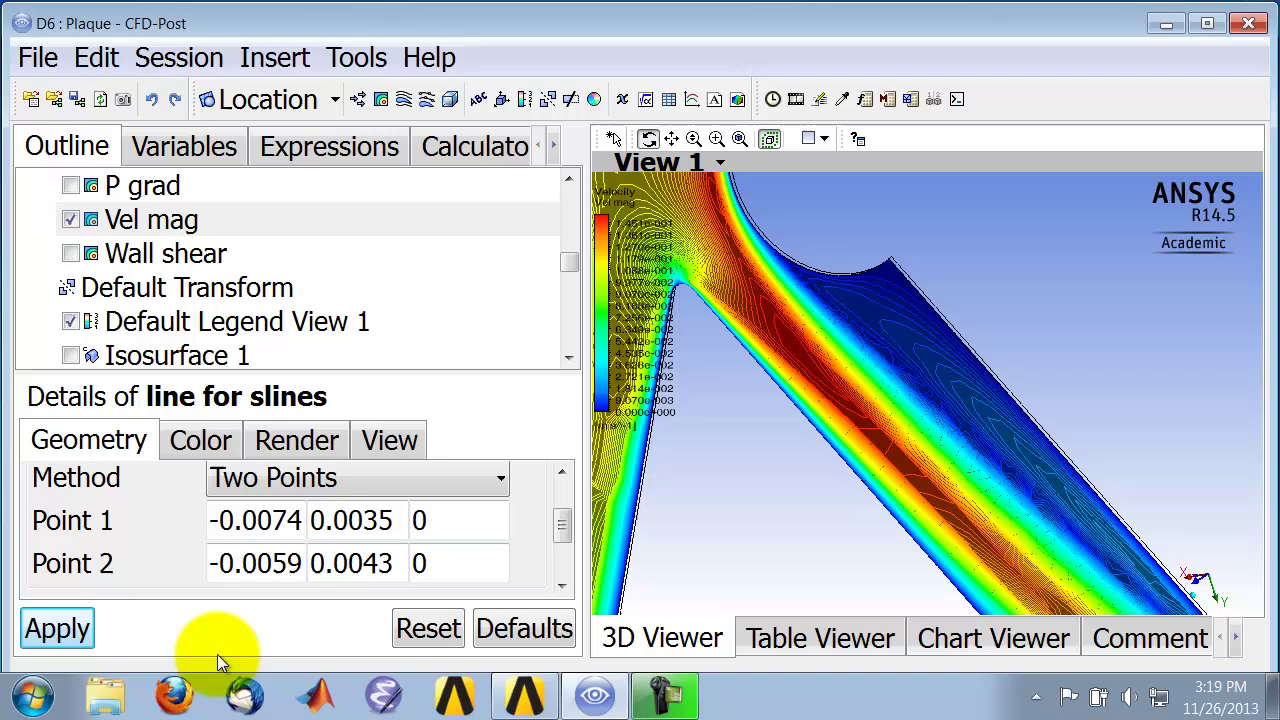
{"action": "middle_click_drag", "start_coordinate": [665, 516], "coordinate": [1223, 563]}
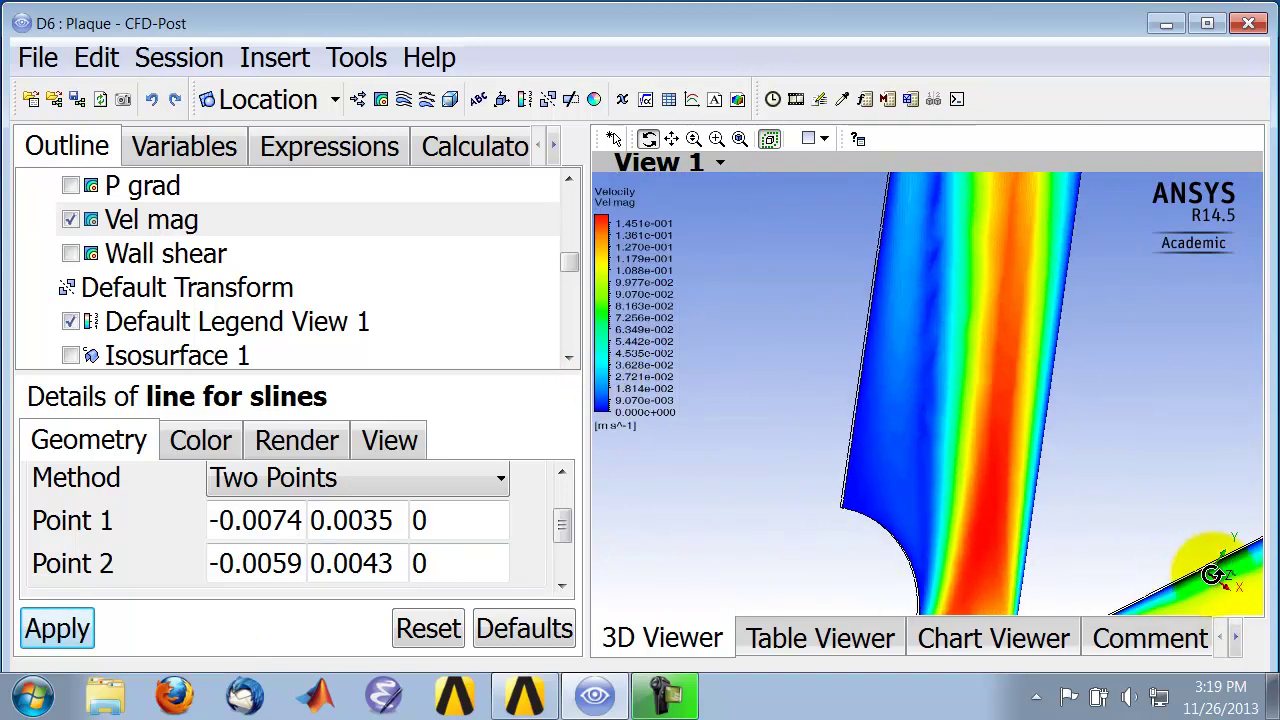
{"action": "left_click", "coordinate": [1218, 585]}
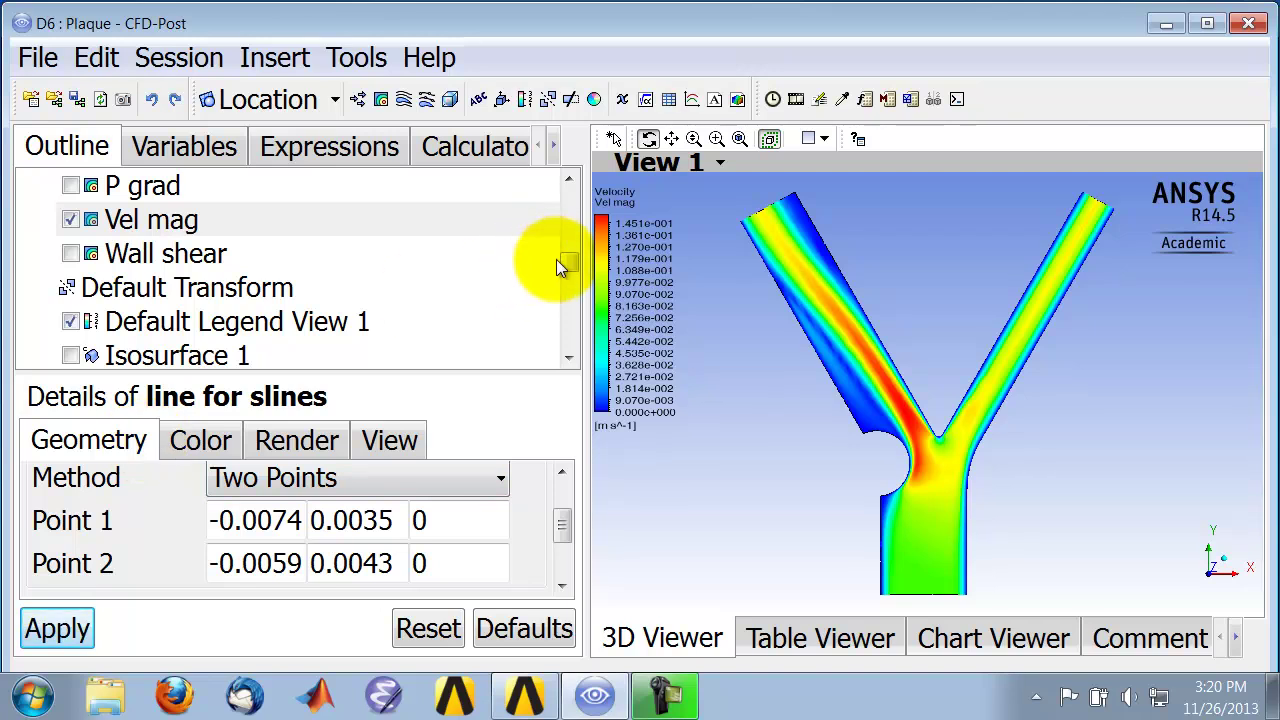
Hide the Vel mag contour and display Streamline 1 again.
{"action": "left_click", "coordinate": [70, 219]}
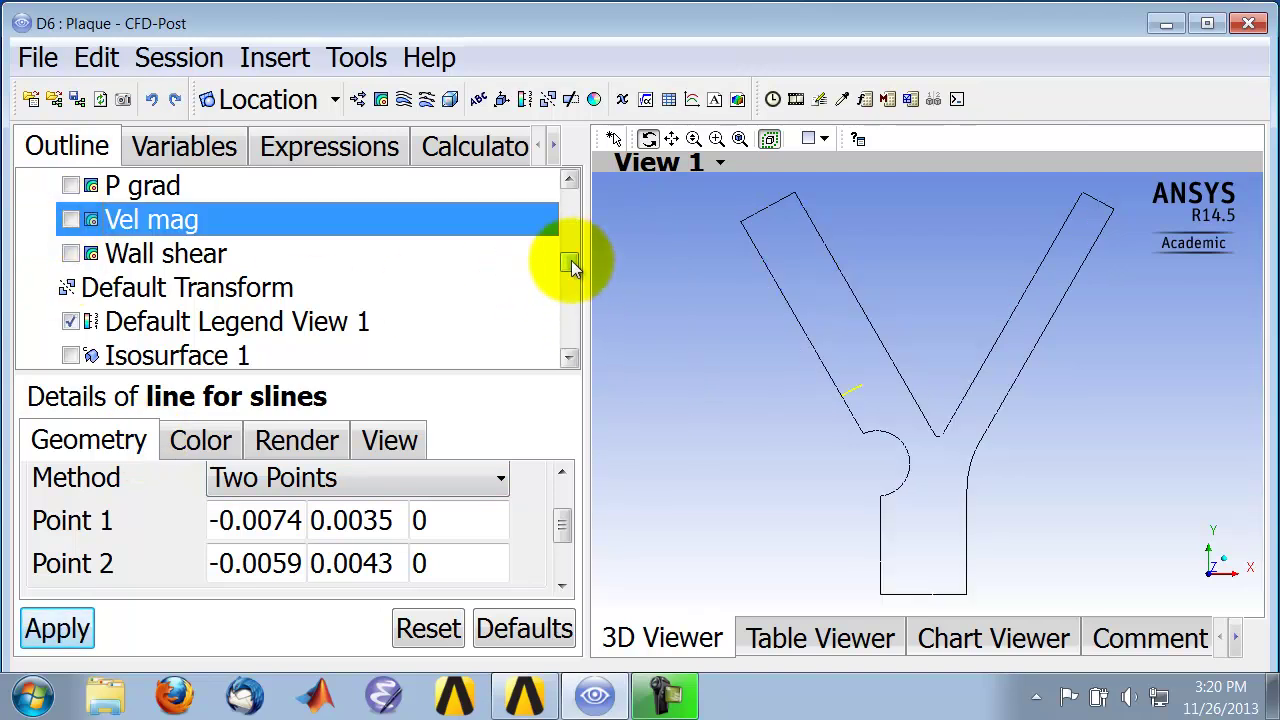
{"action": "left_click_drag", "start_coordinate": [571, 260], "coordinate": [572, 272]}
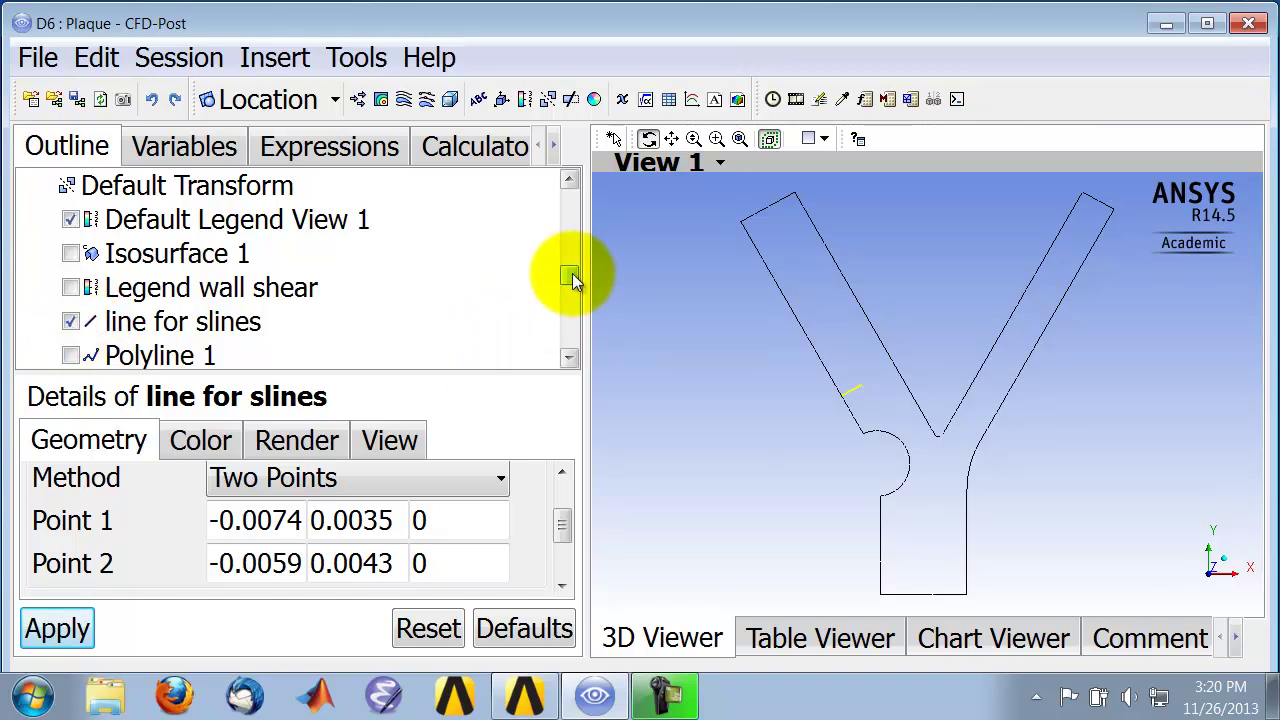
{"action": "left_click_drag", "start_coordinate": [572, 273], "coordinate": [573, 288]}
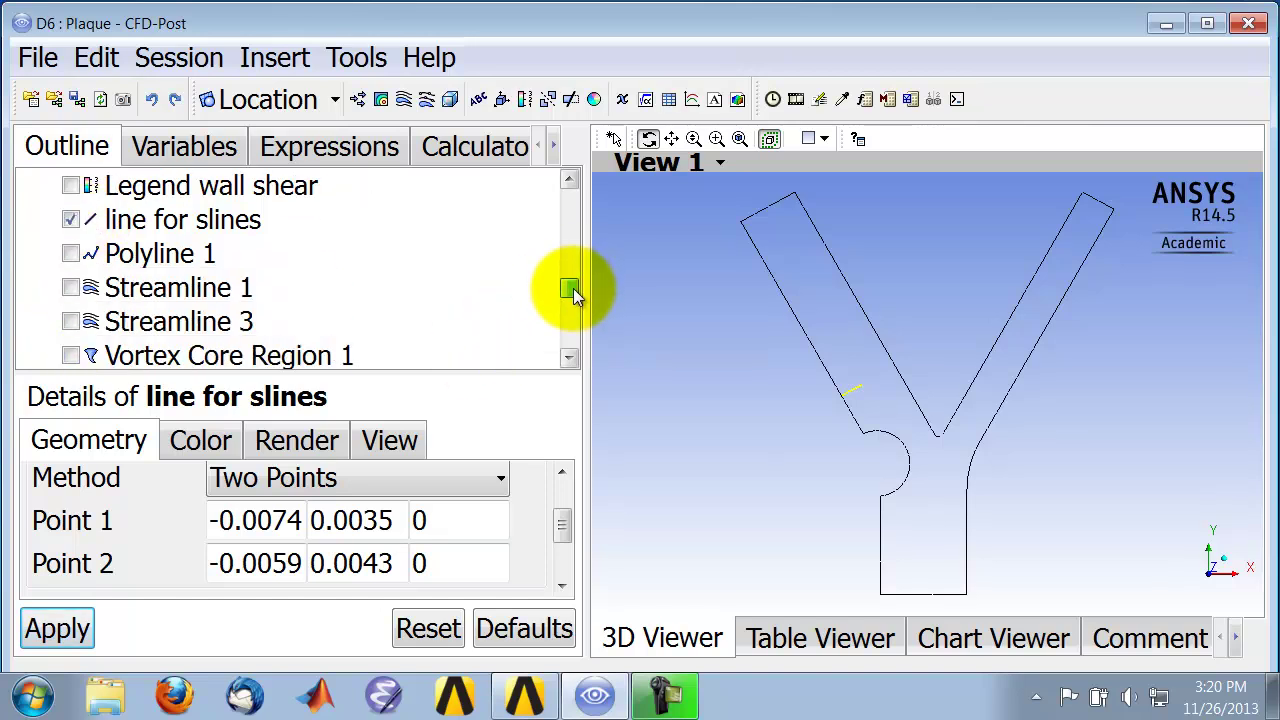
{"action": "left_click", "coordinate": [72, 288]}
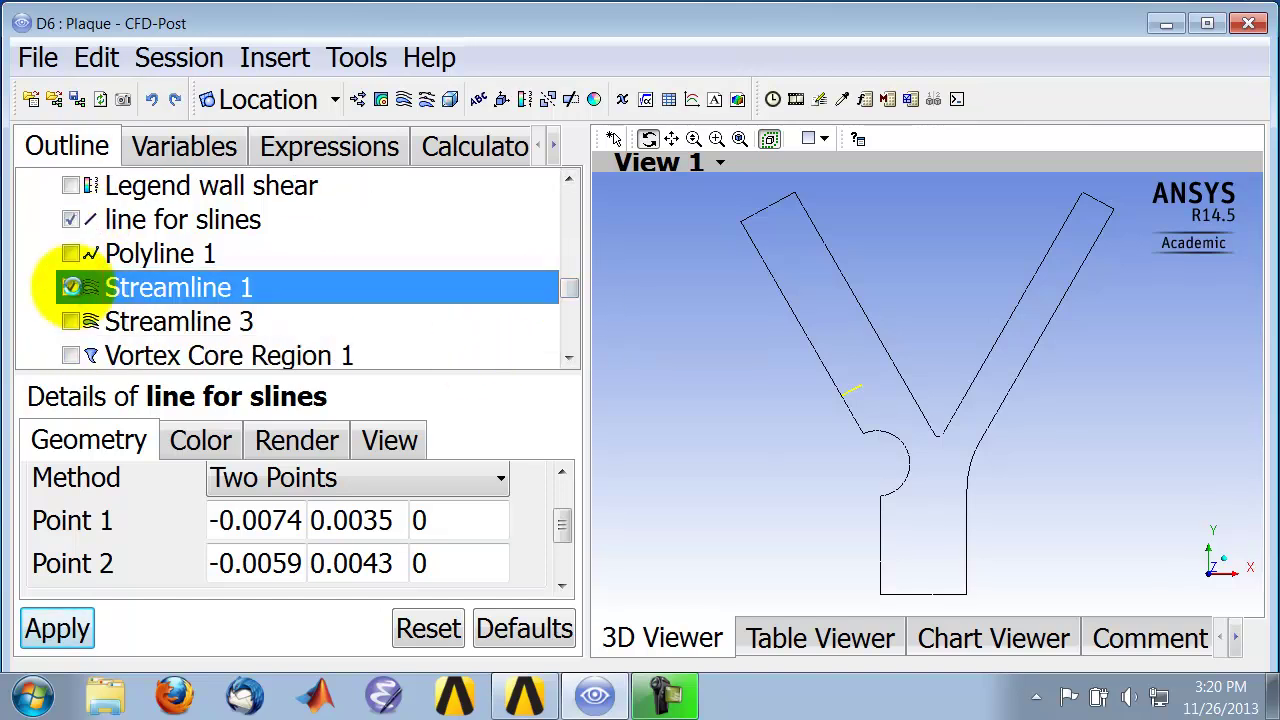
Insert a new streamline named Streamline 2 seeded from 'line for slines'.
{"action": "left_click", "coordinate": [403, 100]}
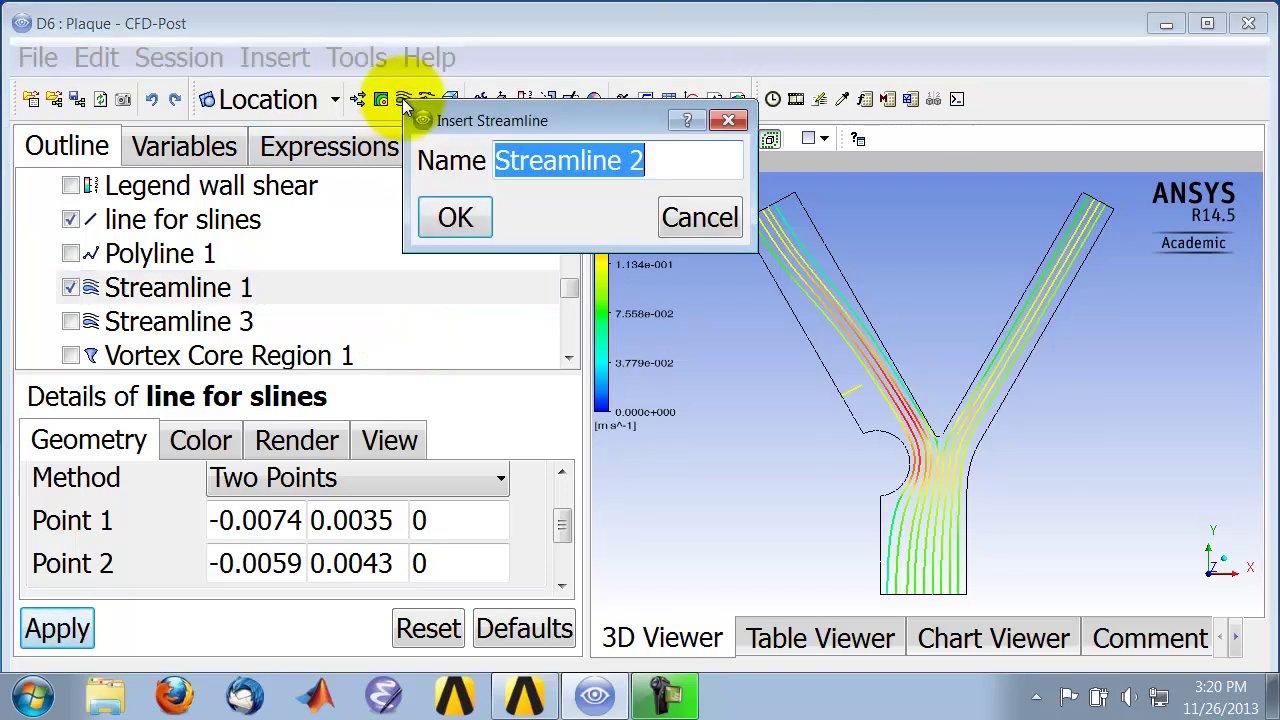
{"action": "left_click", "coordinate": [461, 230]}
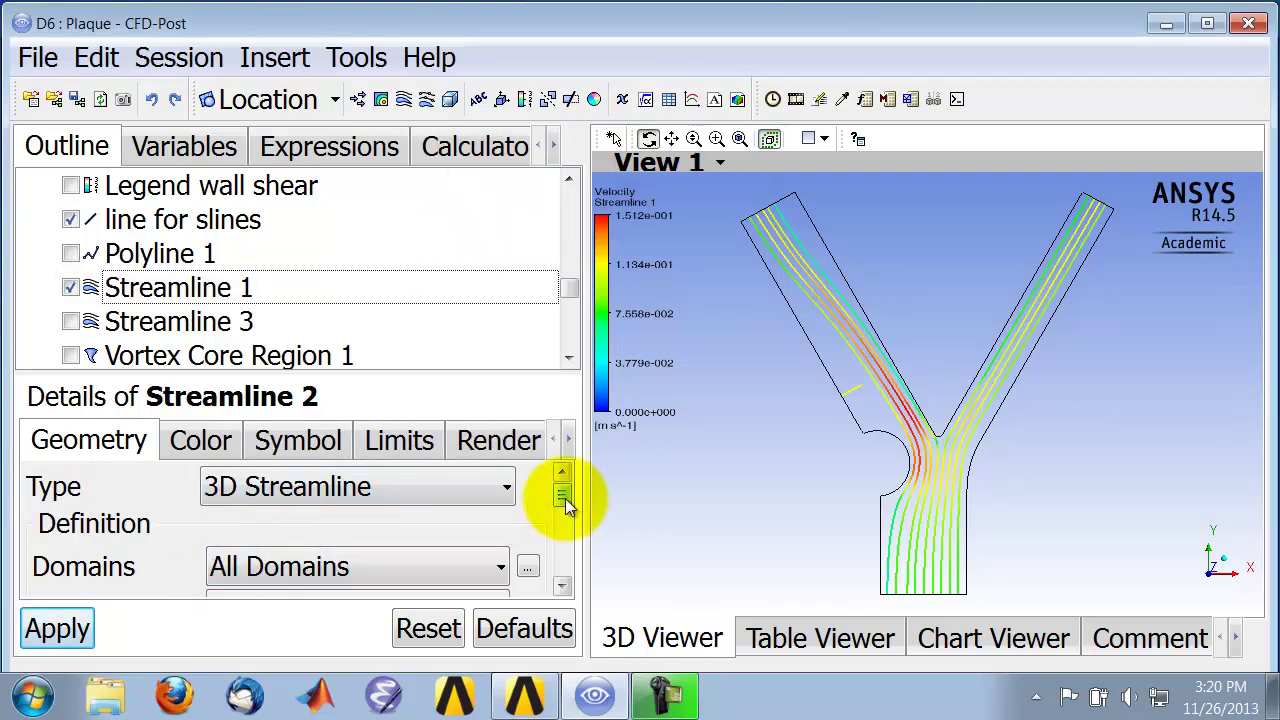
{"action": "left_click_drag", "start_coordinate": [565, 498], "coordinate": [562, 515]}
{"action": "left_click", "coordinate": [327, 508]}
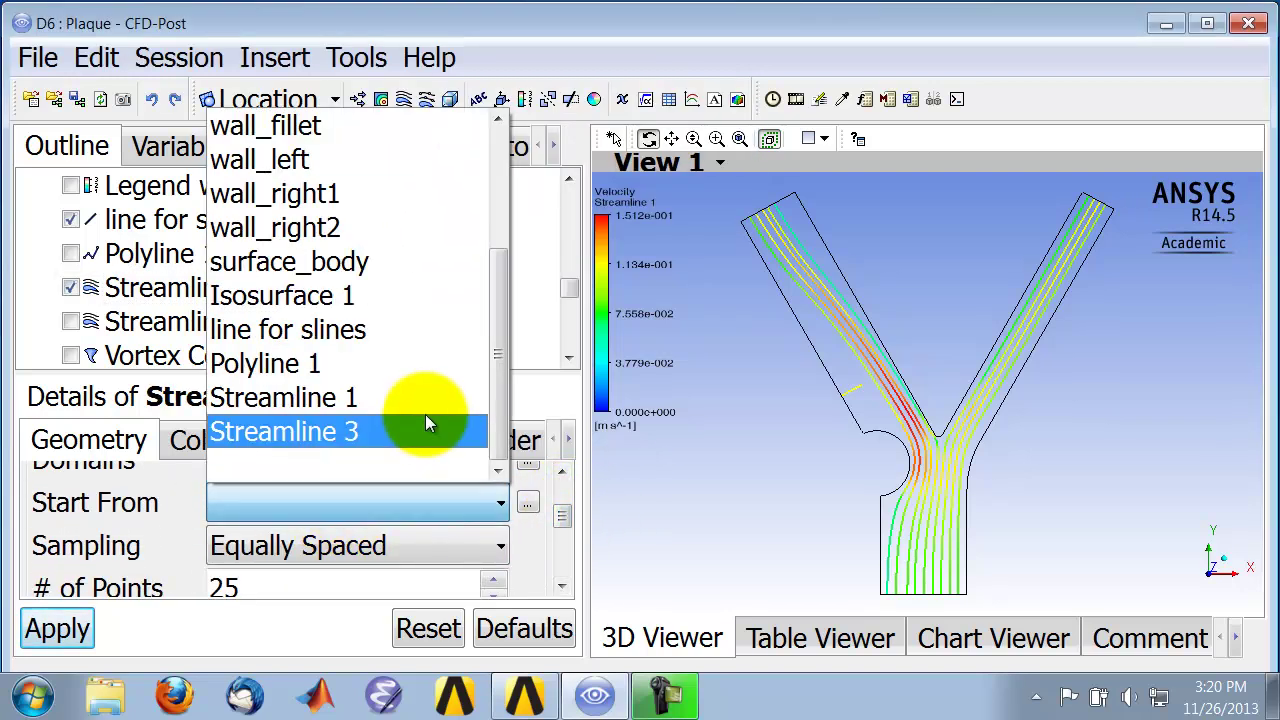
{"action": "left_click", "coordinate": [394, 335]}
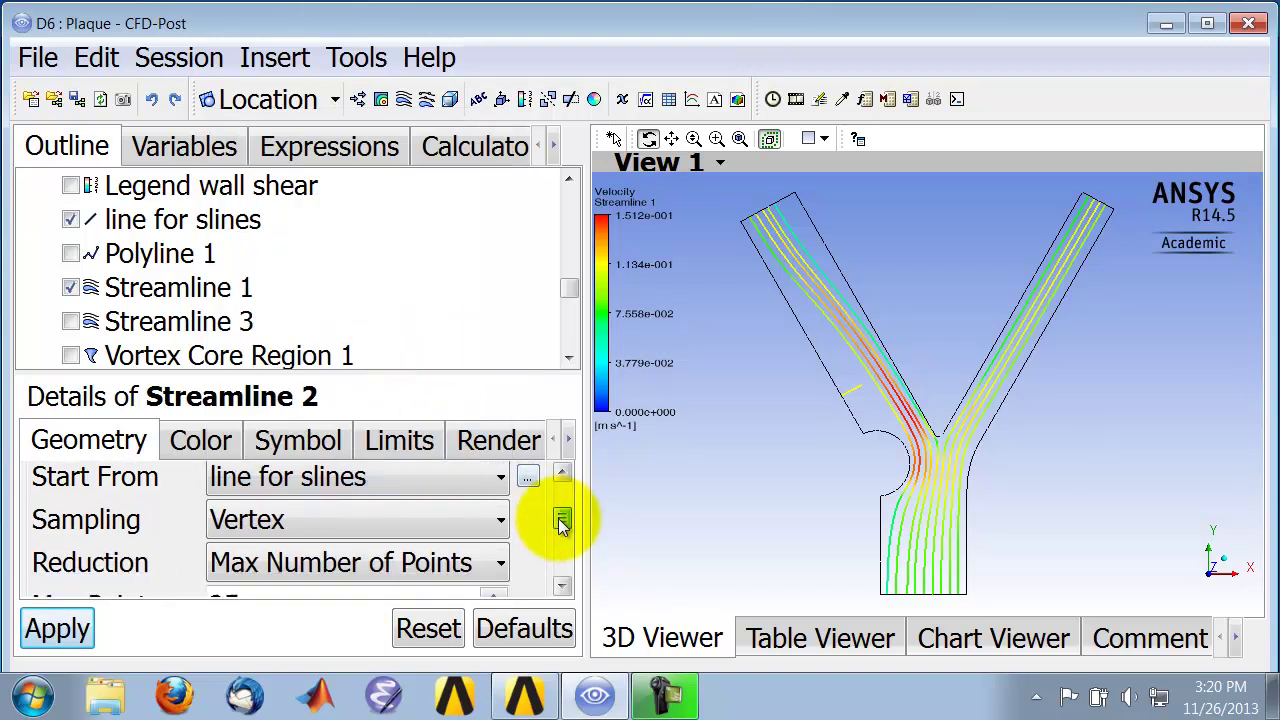
Limit Streamline 2 to 3 seed points and preview them on the seed line.
{"action": "scroll", "coordinate": [563, 520], "scroll_direction": "down", "scroll_amount": 2}
{"action": "left_click_drag", "start_coordinate": [257, 543], "coordinate": [172, 548]}
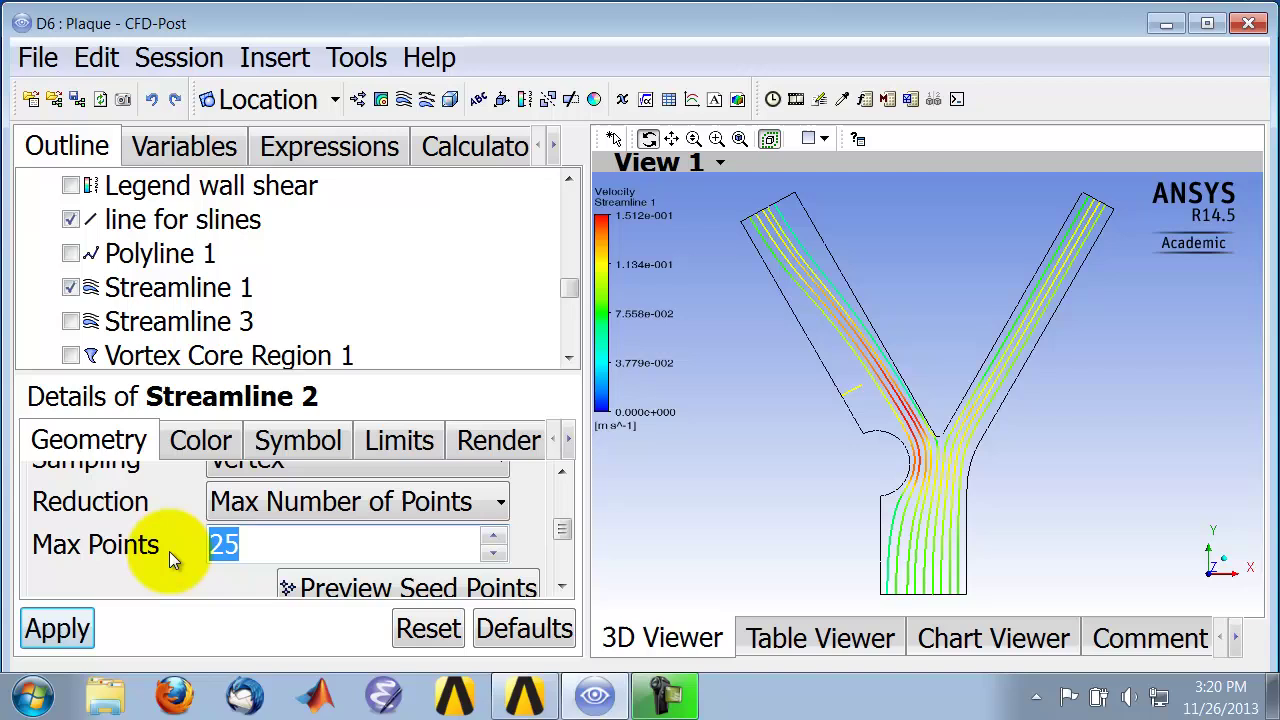
{"action": "type", "text": "3"}
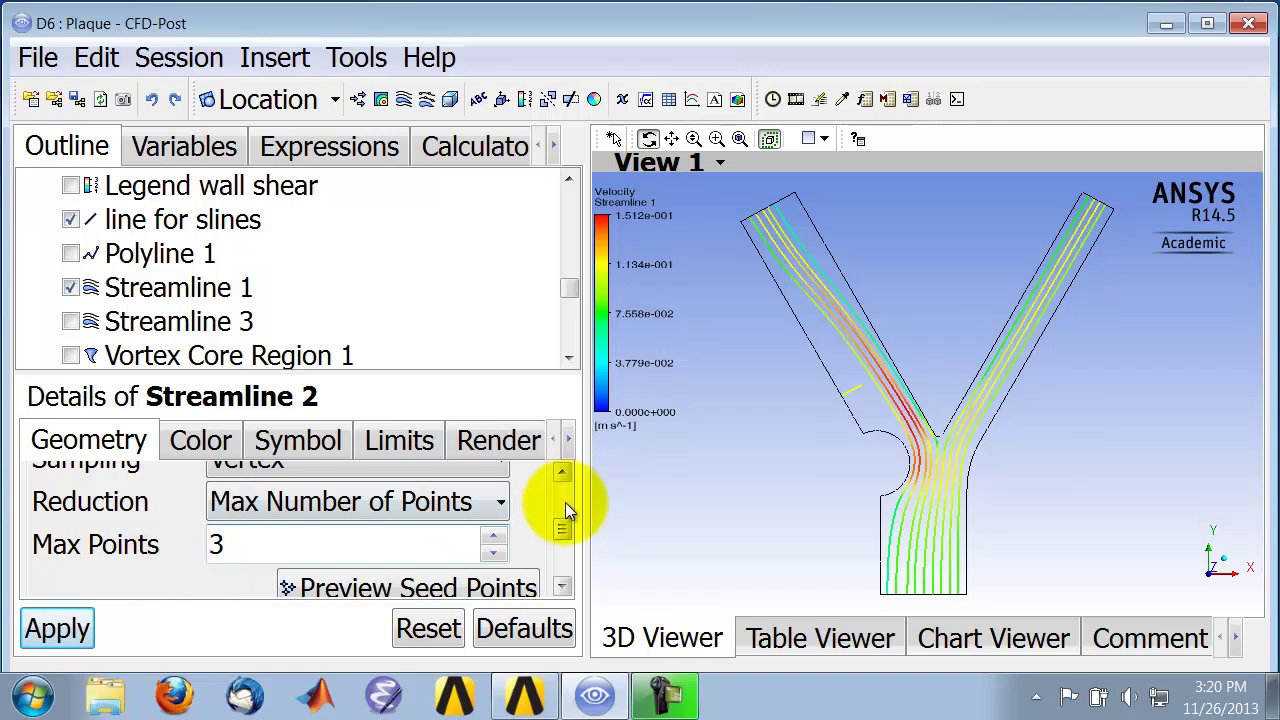
{"action": "left_click_drag", "start_coordinate": [563, 533], "coordinate": [564, 538]}
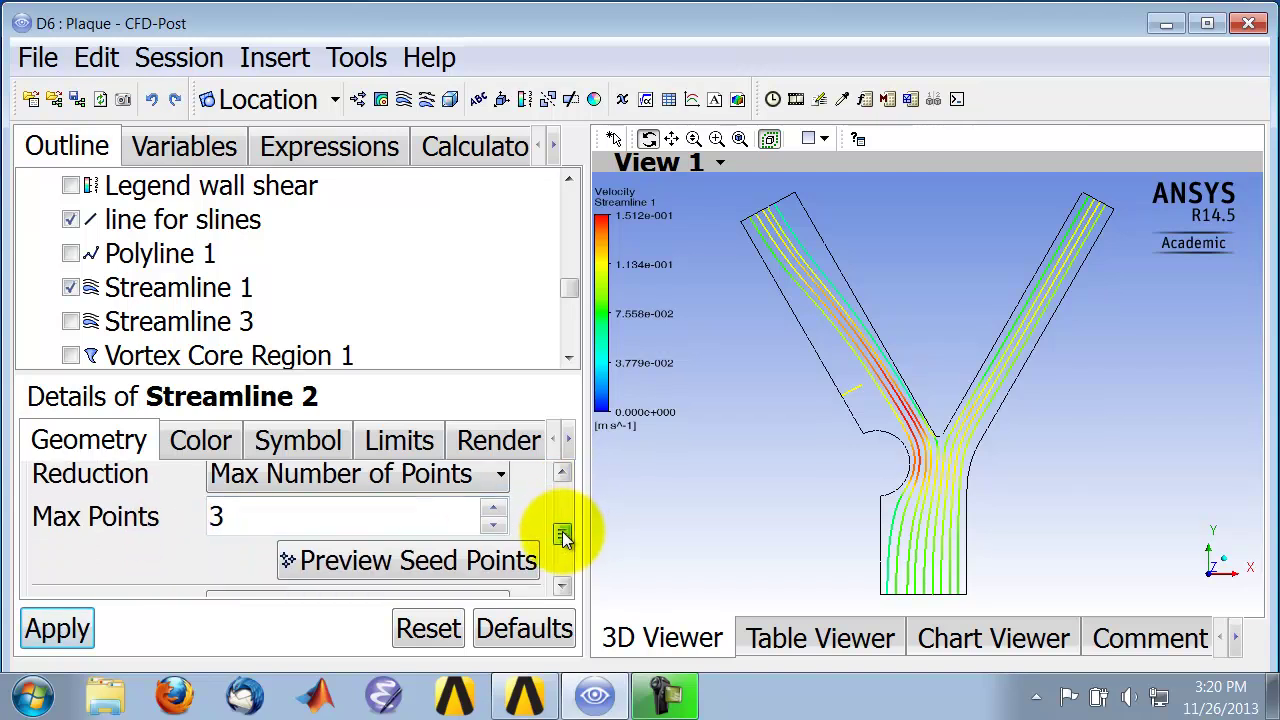
{"action": "left_click", "coordinate": [427, 559]}
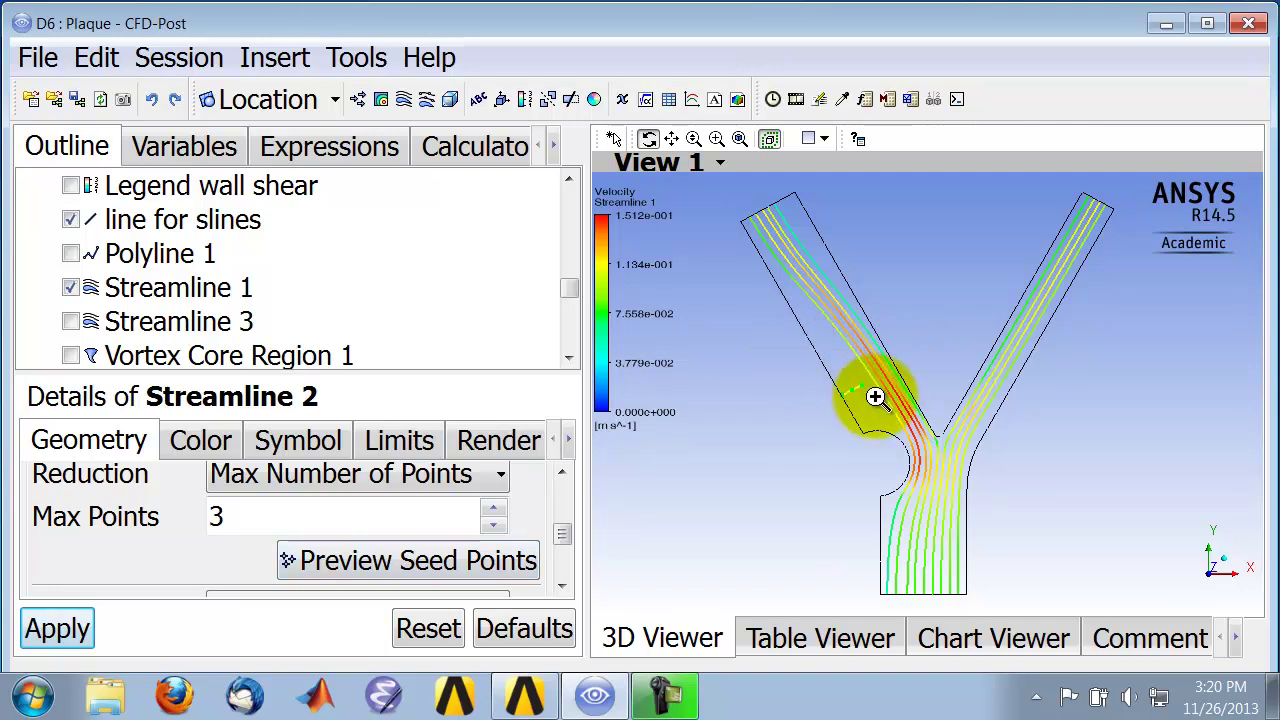
{"action": "scroll", "coordinate": [890, 402], "scroll_direction": "up", "scroll_amount": 5}
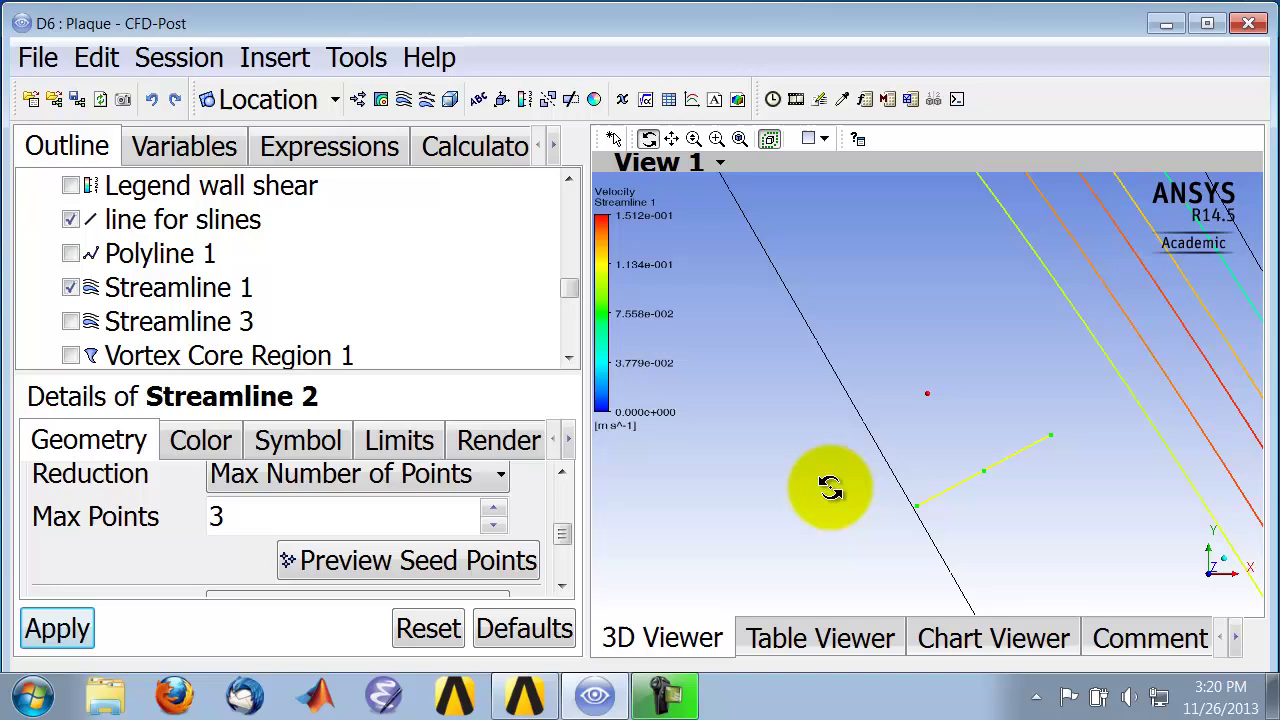
Apply Streamline 2 and rotate the view to inspect its loops in the dead-water region.
{"action": "left_click", "coordinate": [57, 628]}
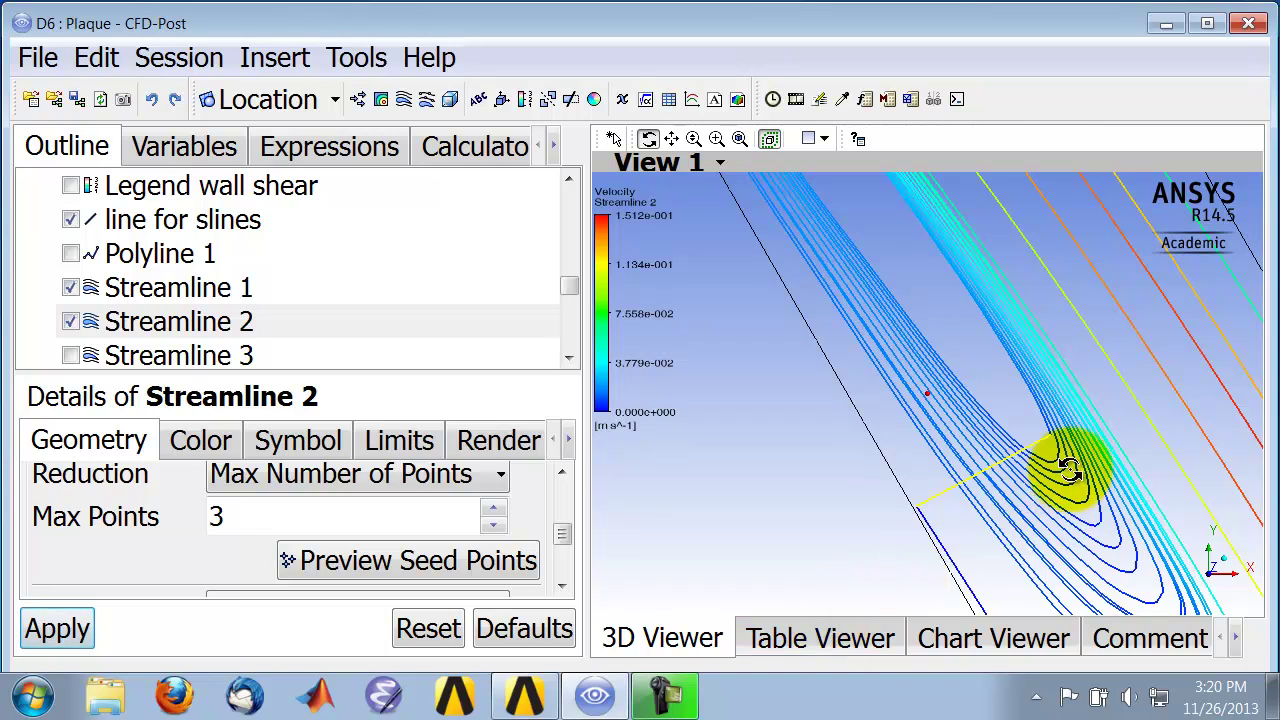
{"action": "left_click_drag", "start_coordinate": [1070, 470], "coordinate": [900, 338]}
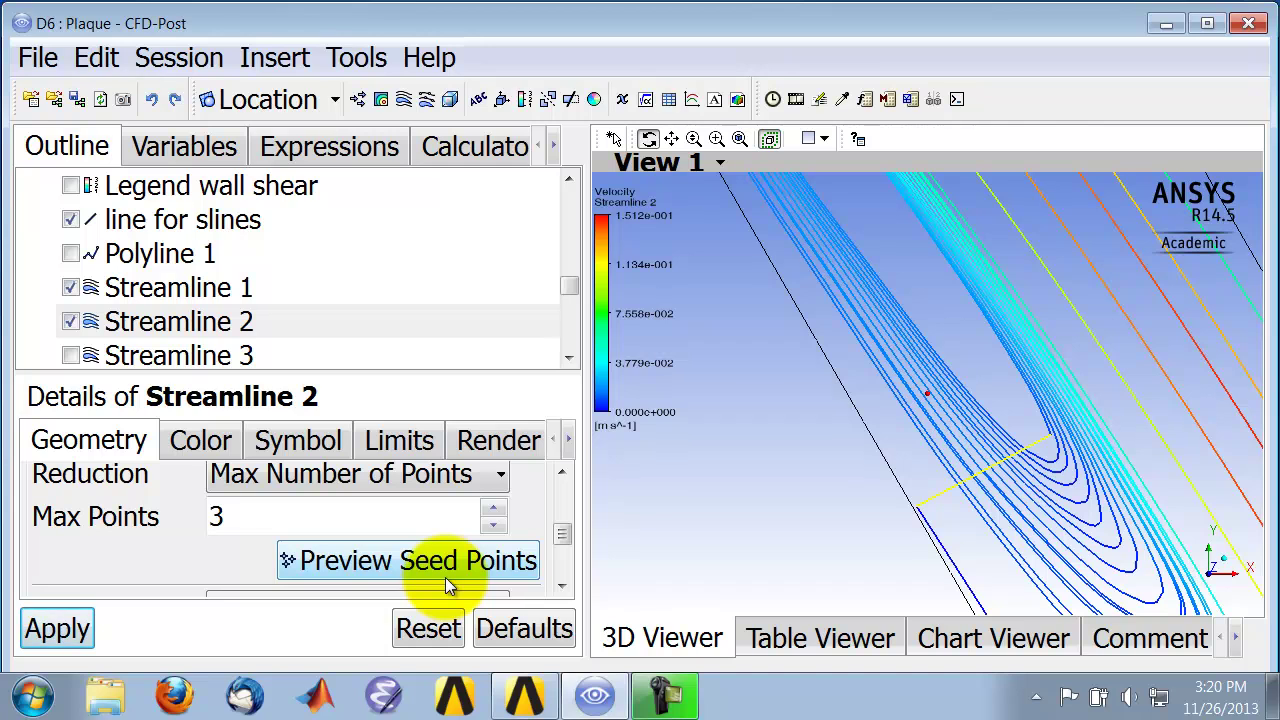
Change Streamline 2's Limits tolerance from 0.01 to 1e-8 and apply it.
{"action": "left_click", "coordinate": [401, 448]}
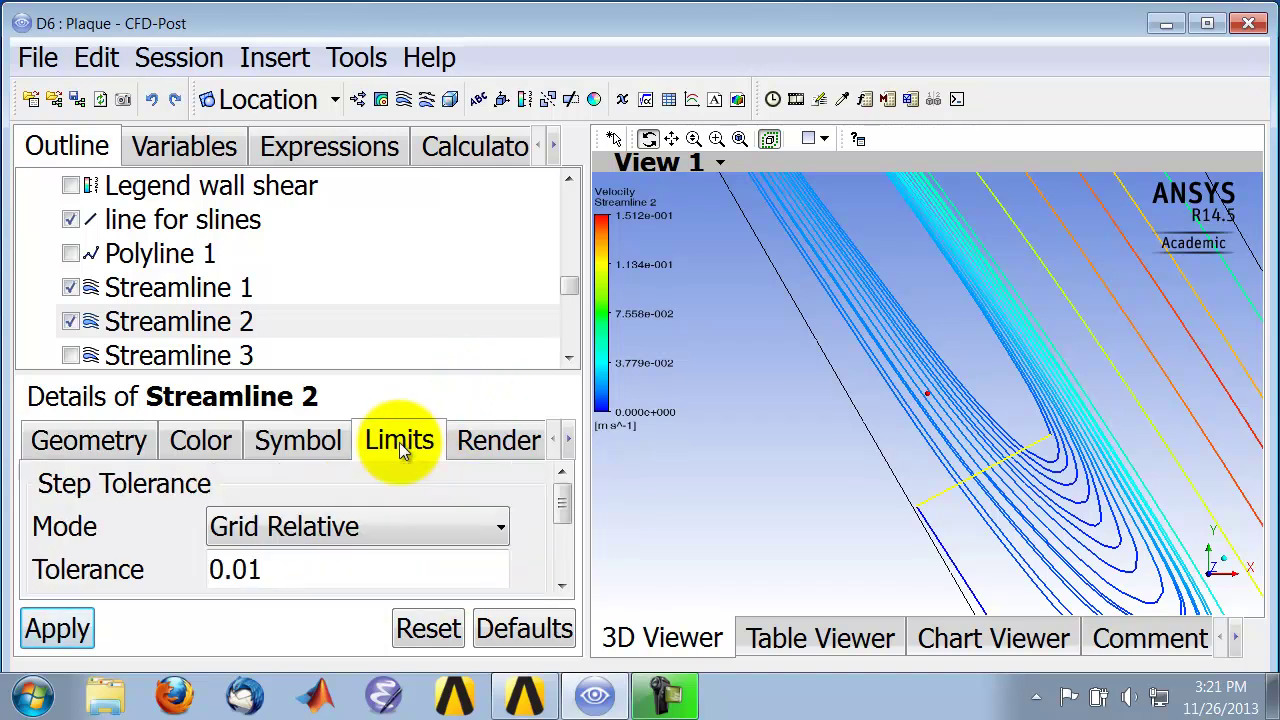
{"action": "left_click_drag", "start_coordinate": [560, 506], "coordinate": [563, 528]}
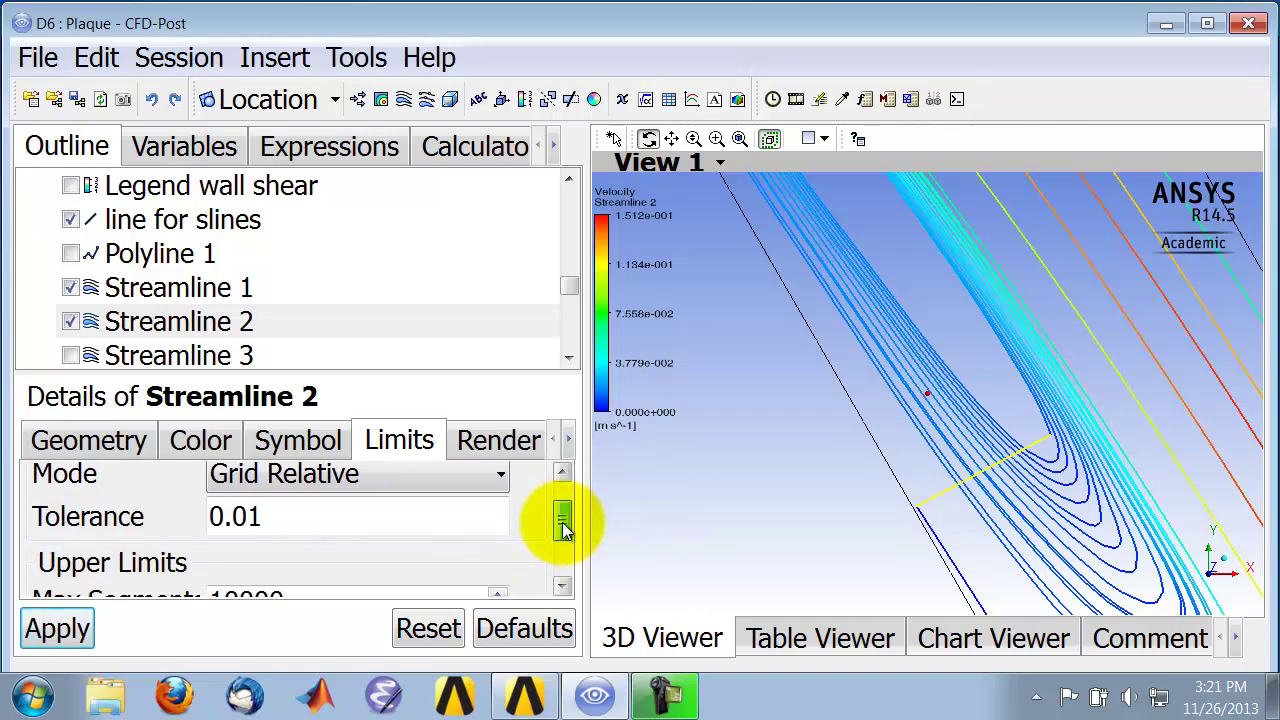
{"action": "double_click", "coordinate": [280, 518]}
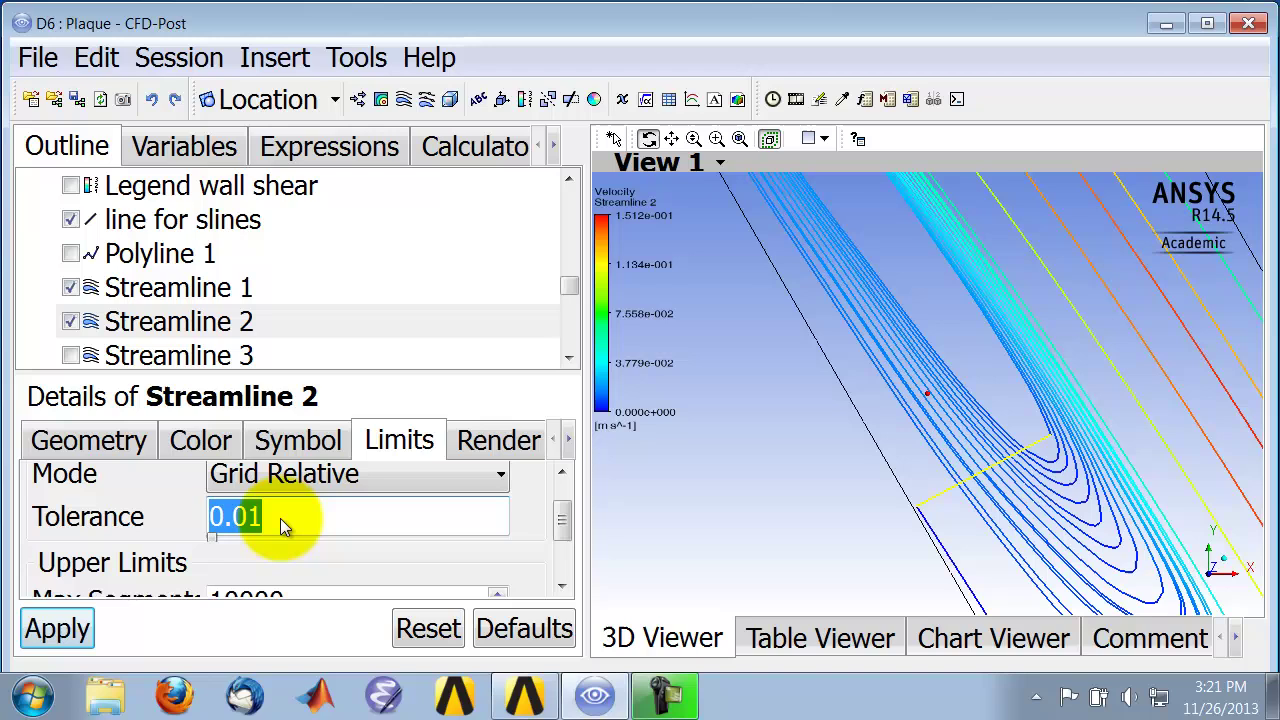
{"action": "type", "text": "1e-8"}
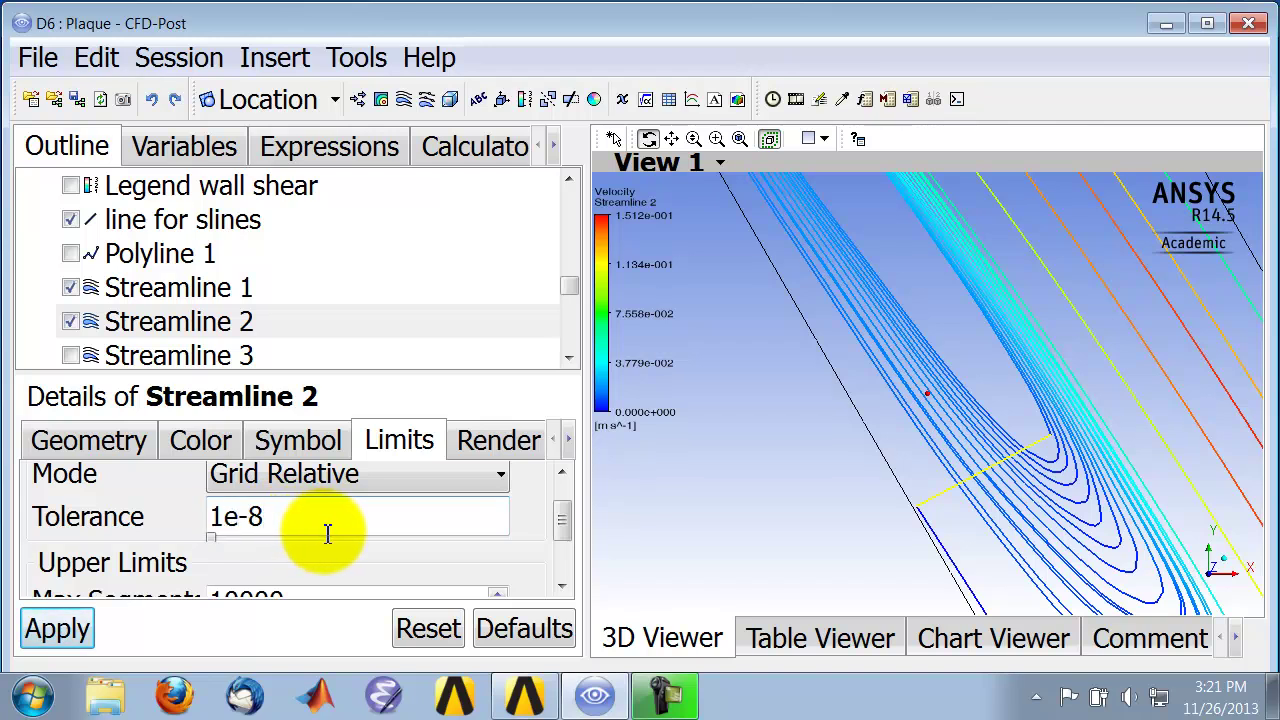
{"action": "left_click", "coordinate": [57, 630]}
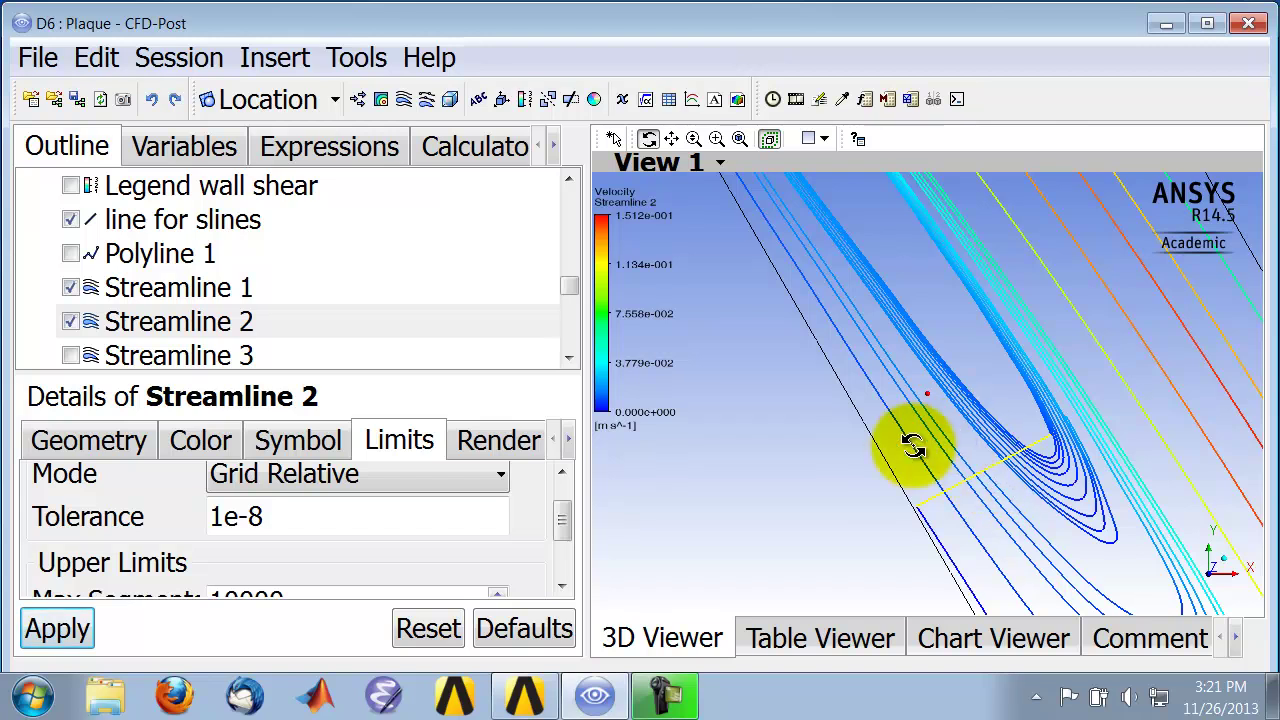
Set Streamline 2's direction to Forward and Backward, apply, and inspect the loops.
{"action": "left_click_drag", "start_coordinate": [562, 522], "coordinate": [566, 566]}
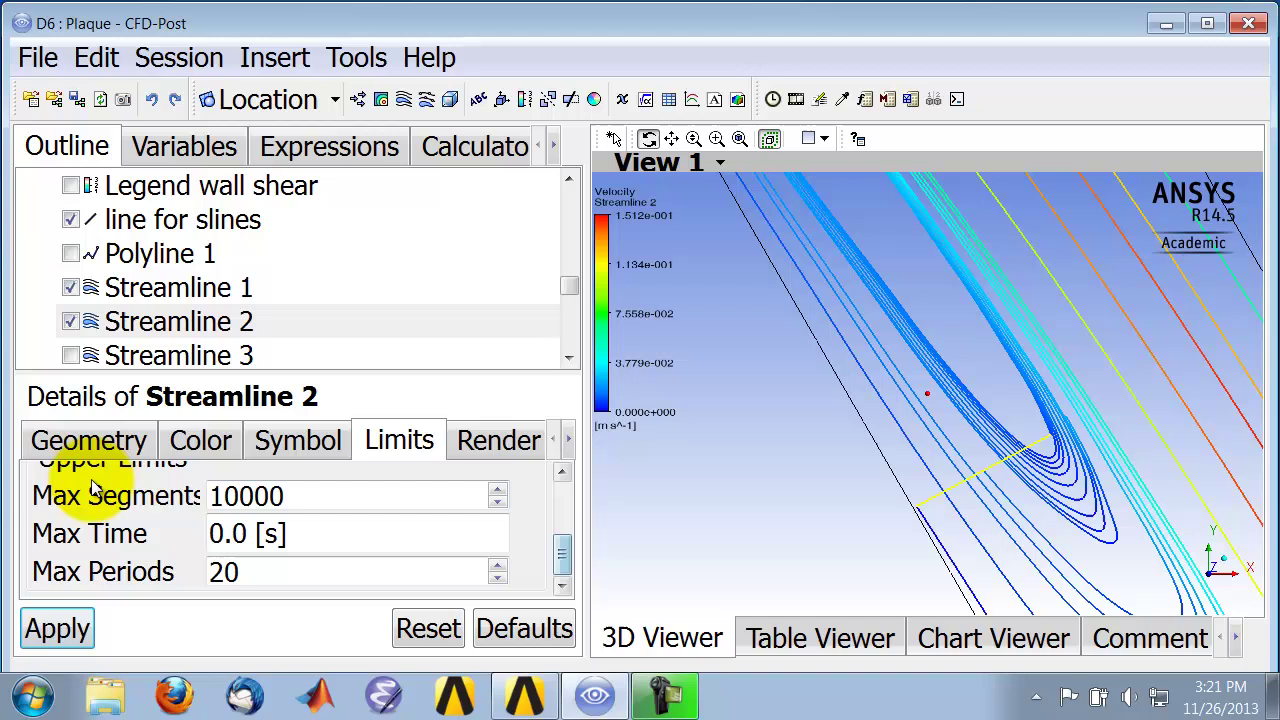
{"action": "left_click", "coordinate": [86, 441]}
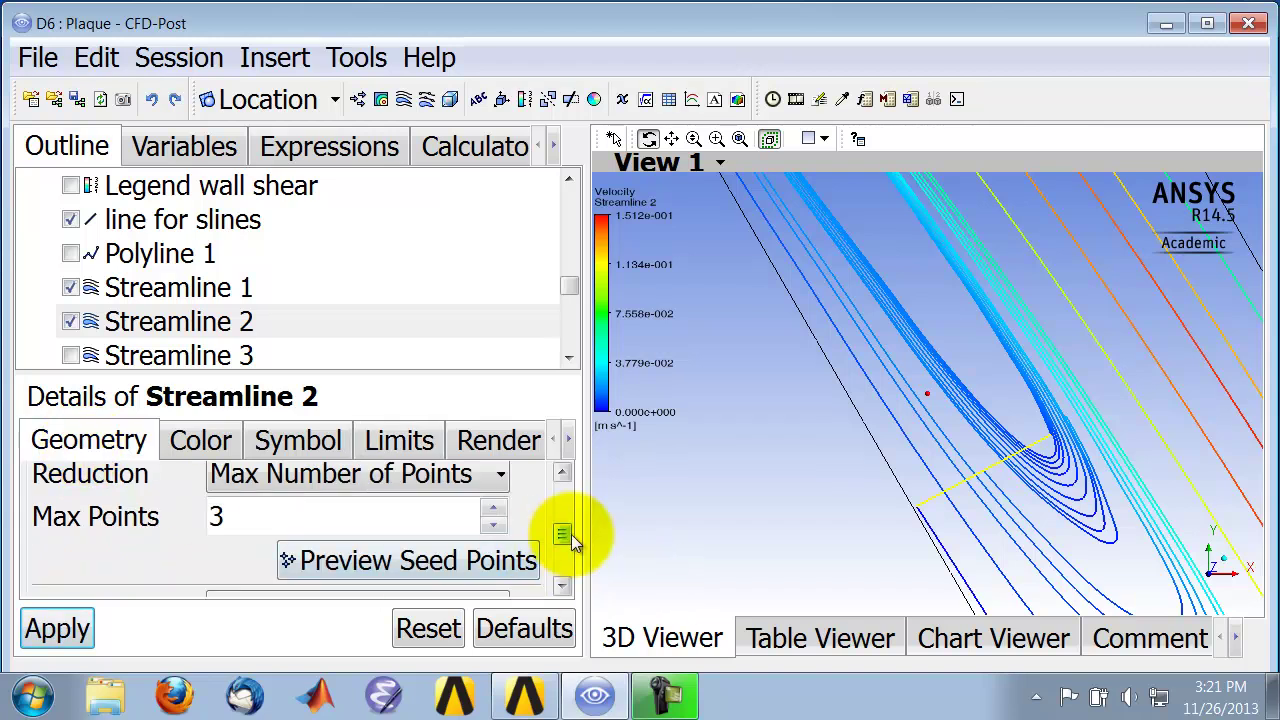
{"action": "left_click_drag", "start_coordinate": [566, 540], "coordinate": [566, 568]}
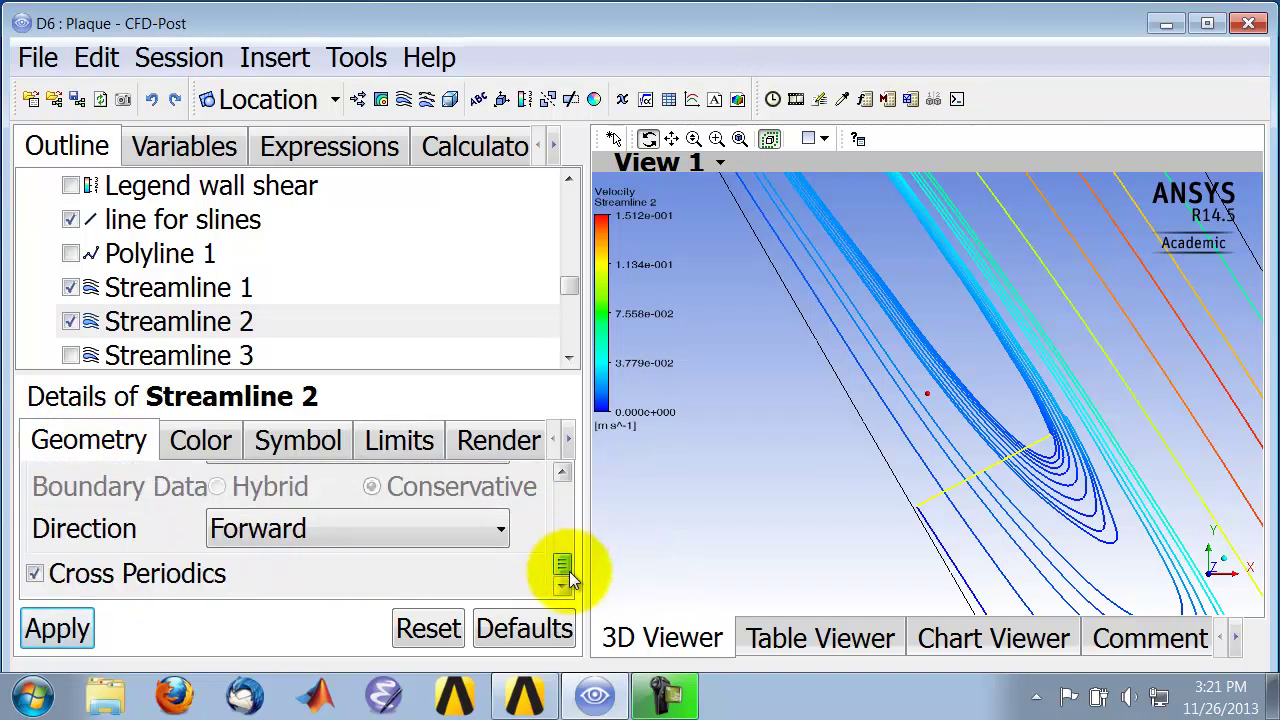
{"action": "left_click", "coordinate": [355, 526]}
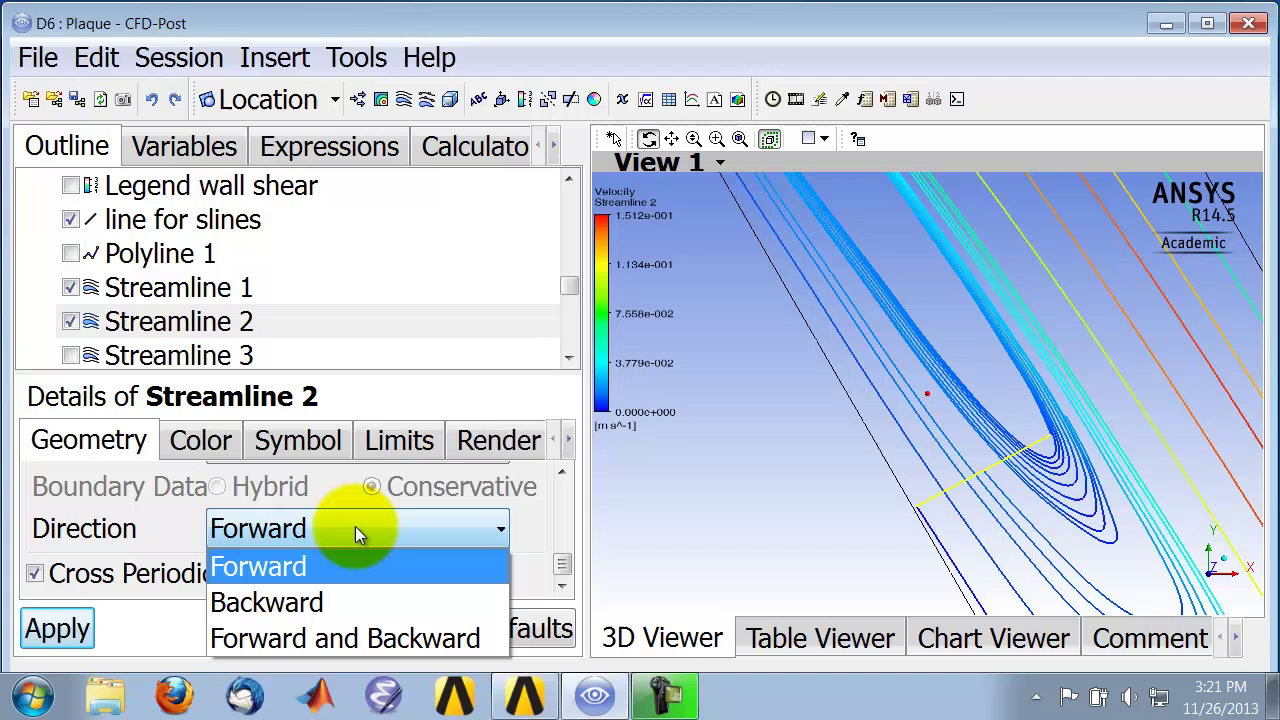
{"action": "left_click", "coordinate": [341, 636]}
{"action": "left_click", "coordinate": [47, 633]}
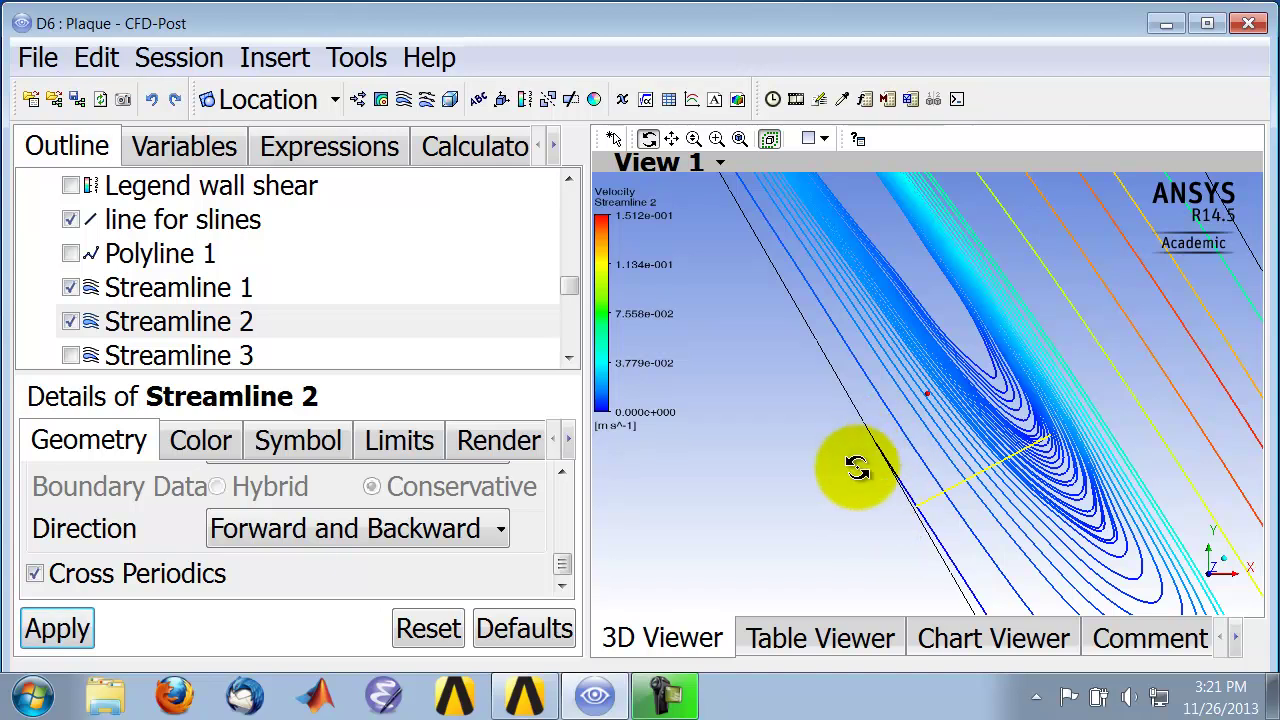
{"action": "left_click_drag", "start_coordinate": [857, 467], "coordinate": [860, 467]}
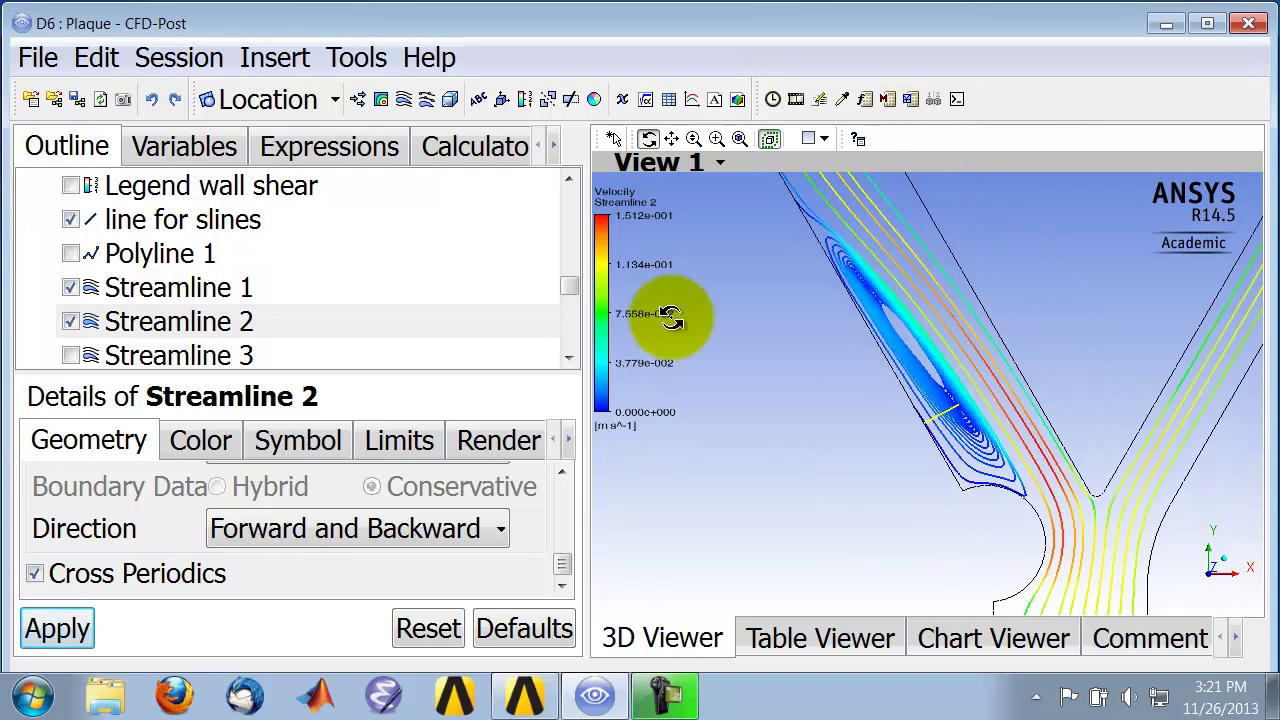
Hide the 'line for slines' seed line and reset to a front view of the Y-channel.
{"action": "left_click", "coordinate": [71, 219]}
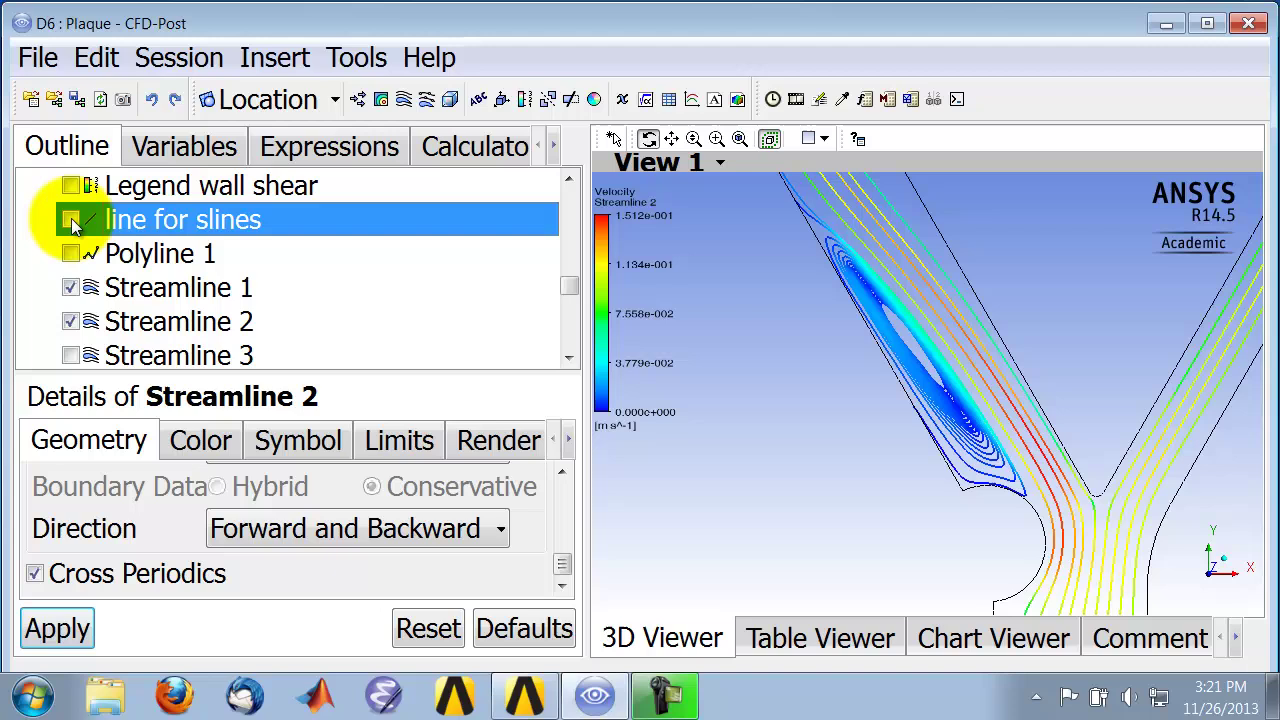
{"action": "left_click", "coordinate": [1212, 567]}
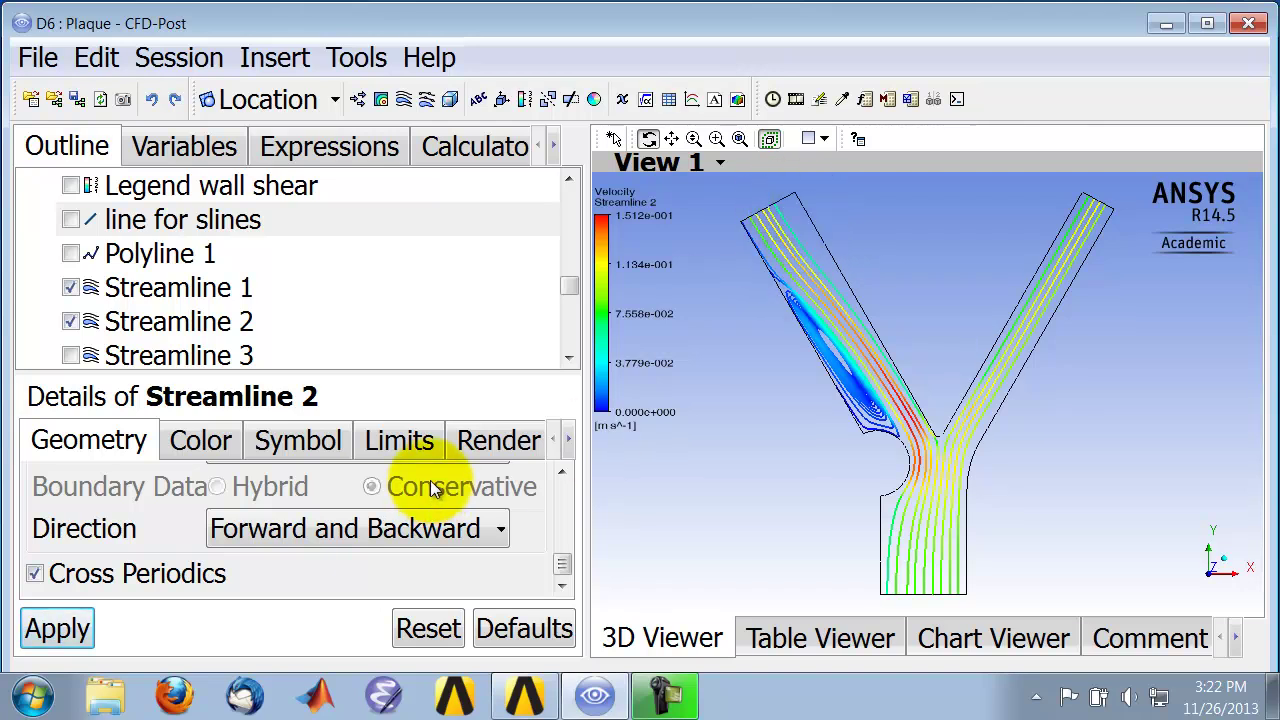
Turn on Streamline 3 to add its pressure-coloured streamlines and legend.
{"action": "left_click", "coordinate": [71, 356]}
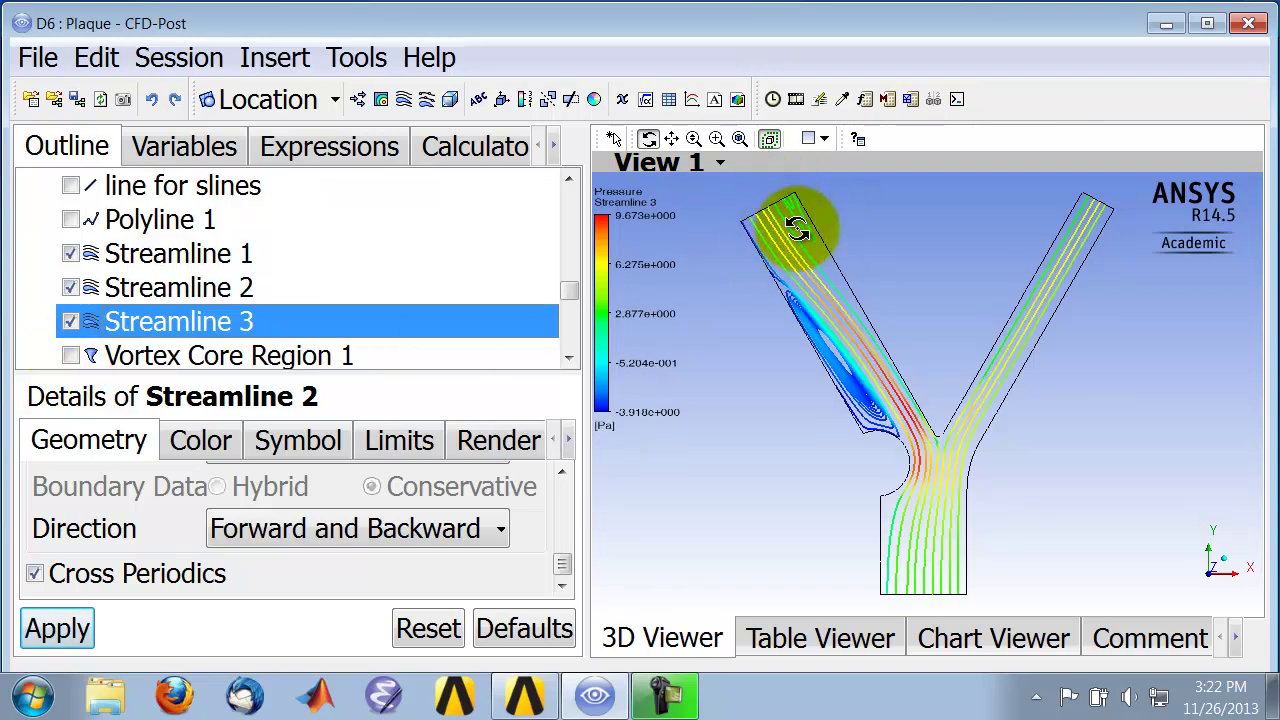